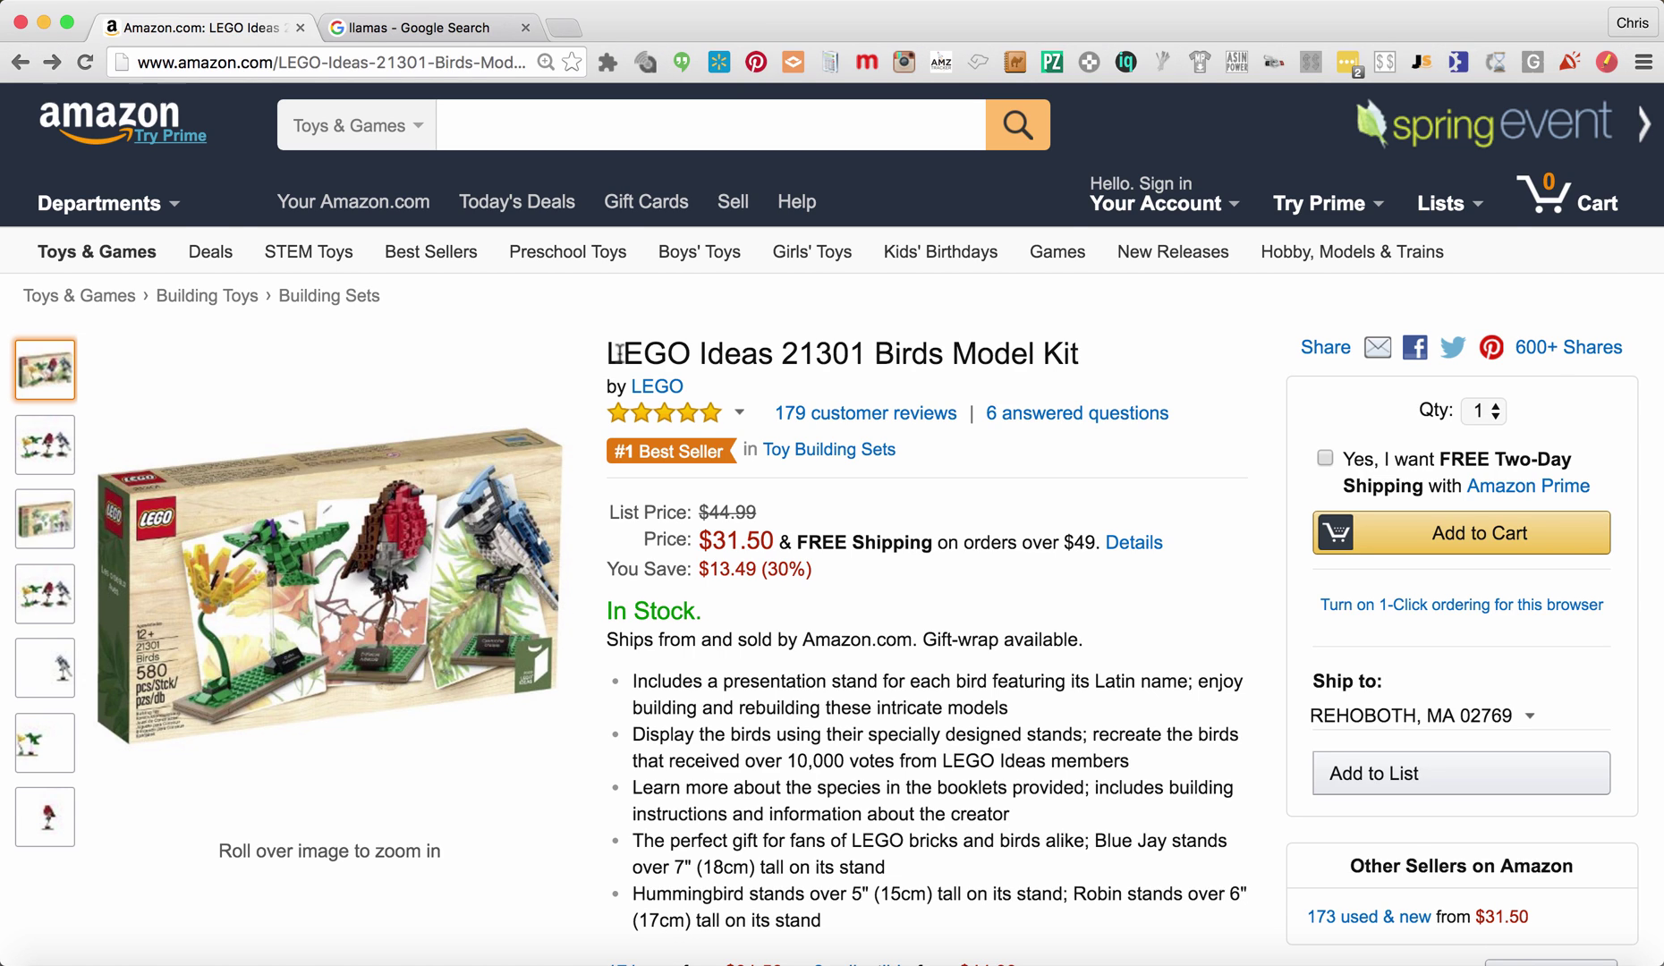
- Select the word LEGO, bring up the OAhighlight search menu, then dismiss it
double_click(648, 353)
right_click(648, 353)
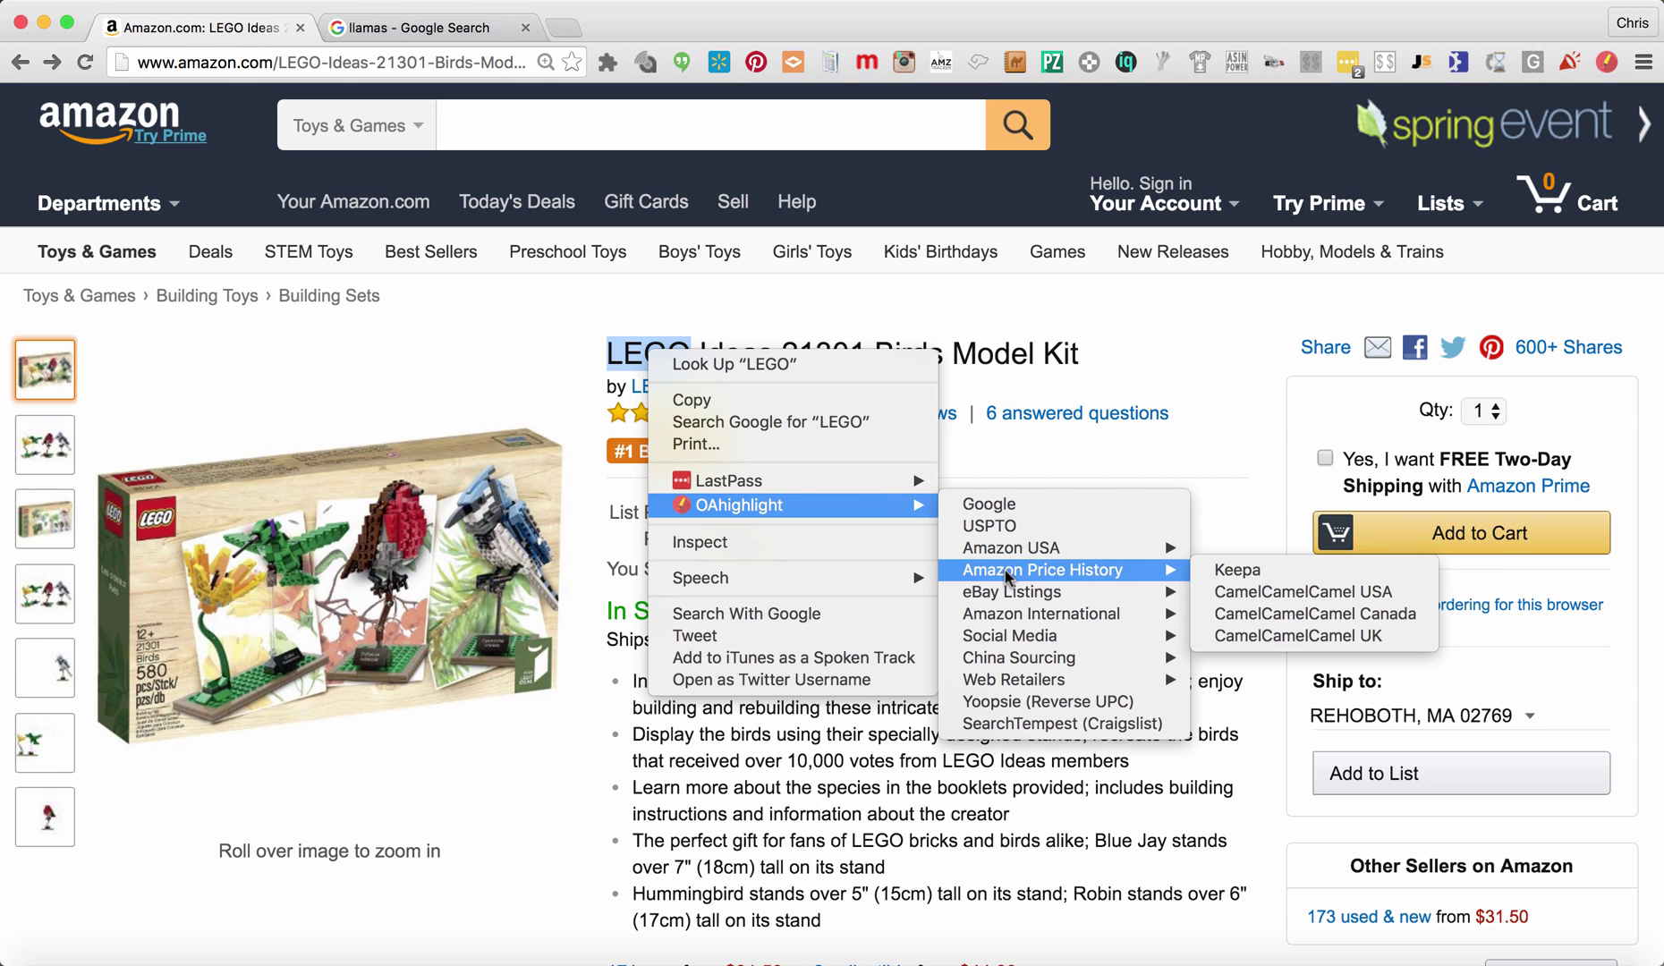
mouse_move(738, 505)
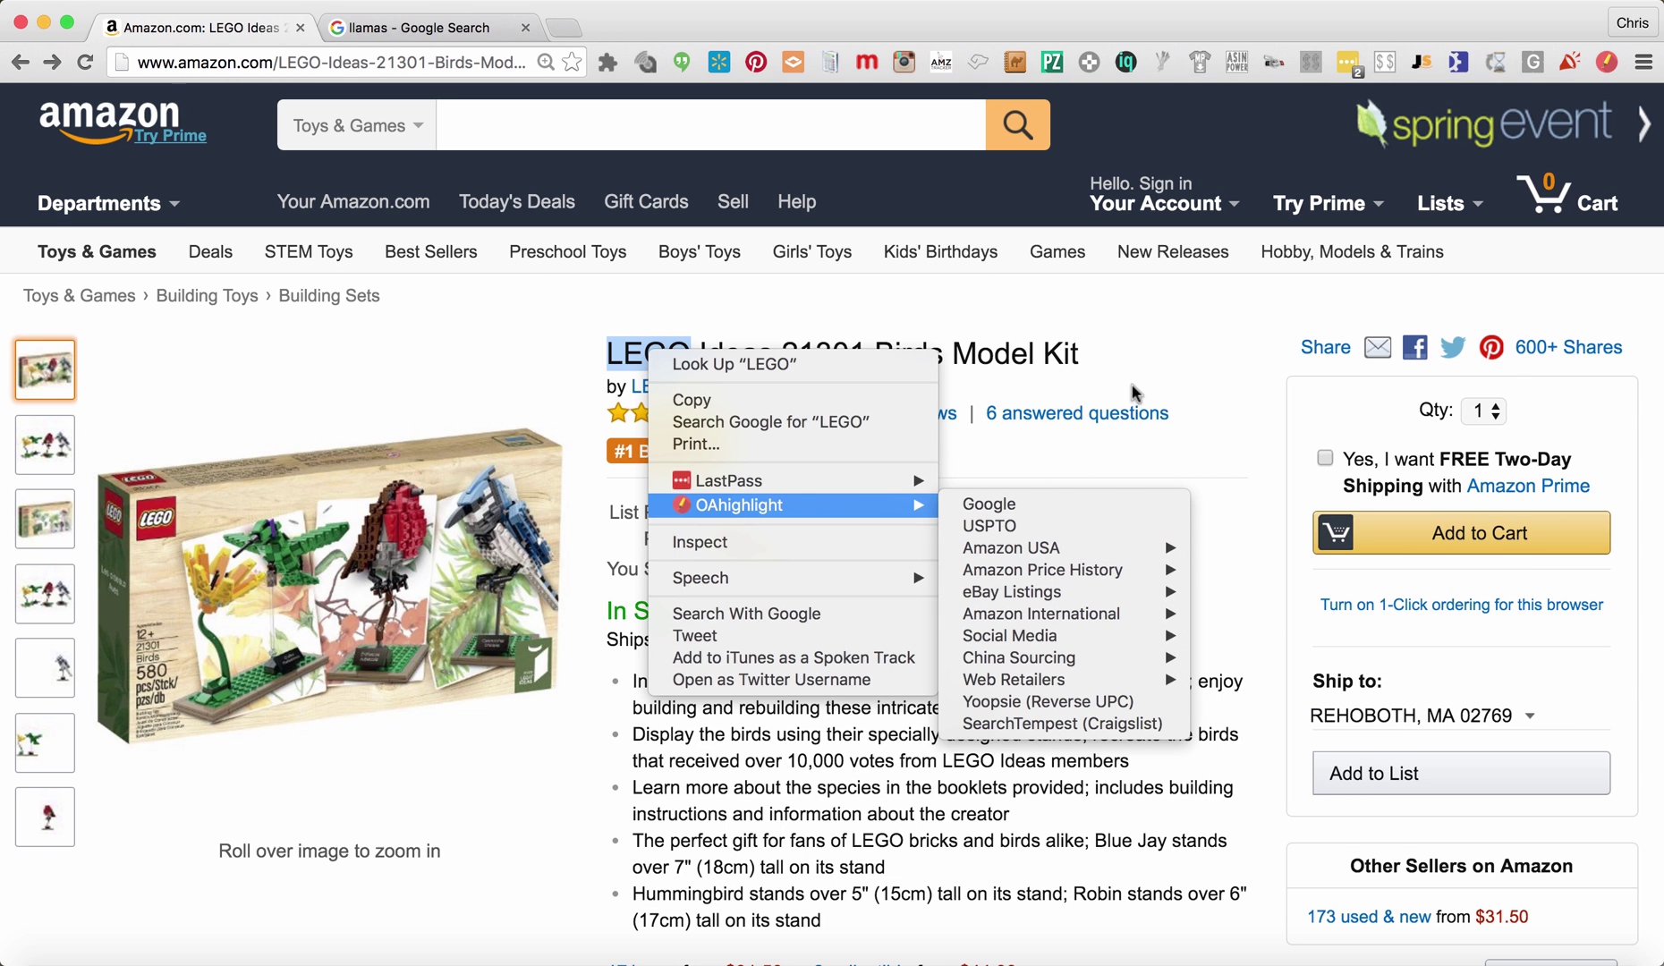
left_click(1193, 341)
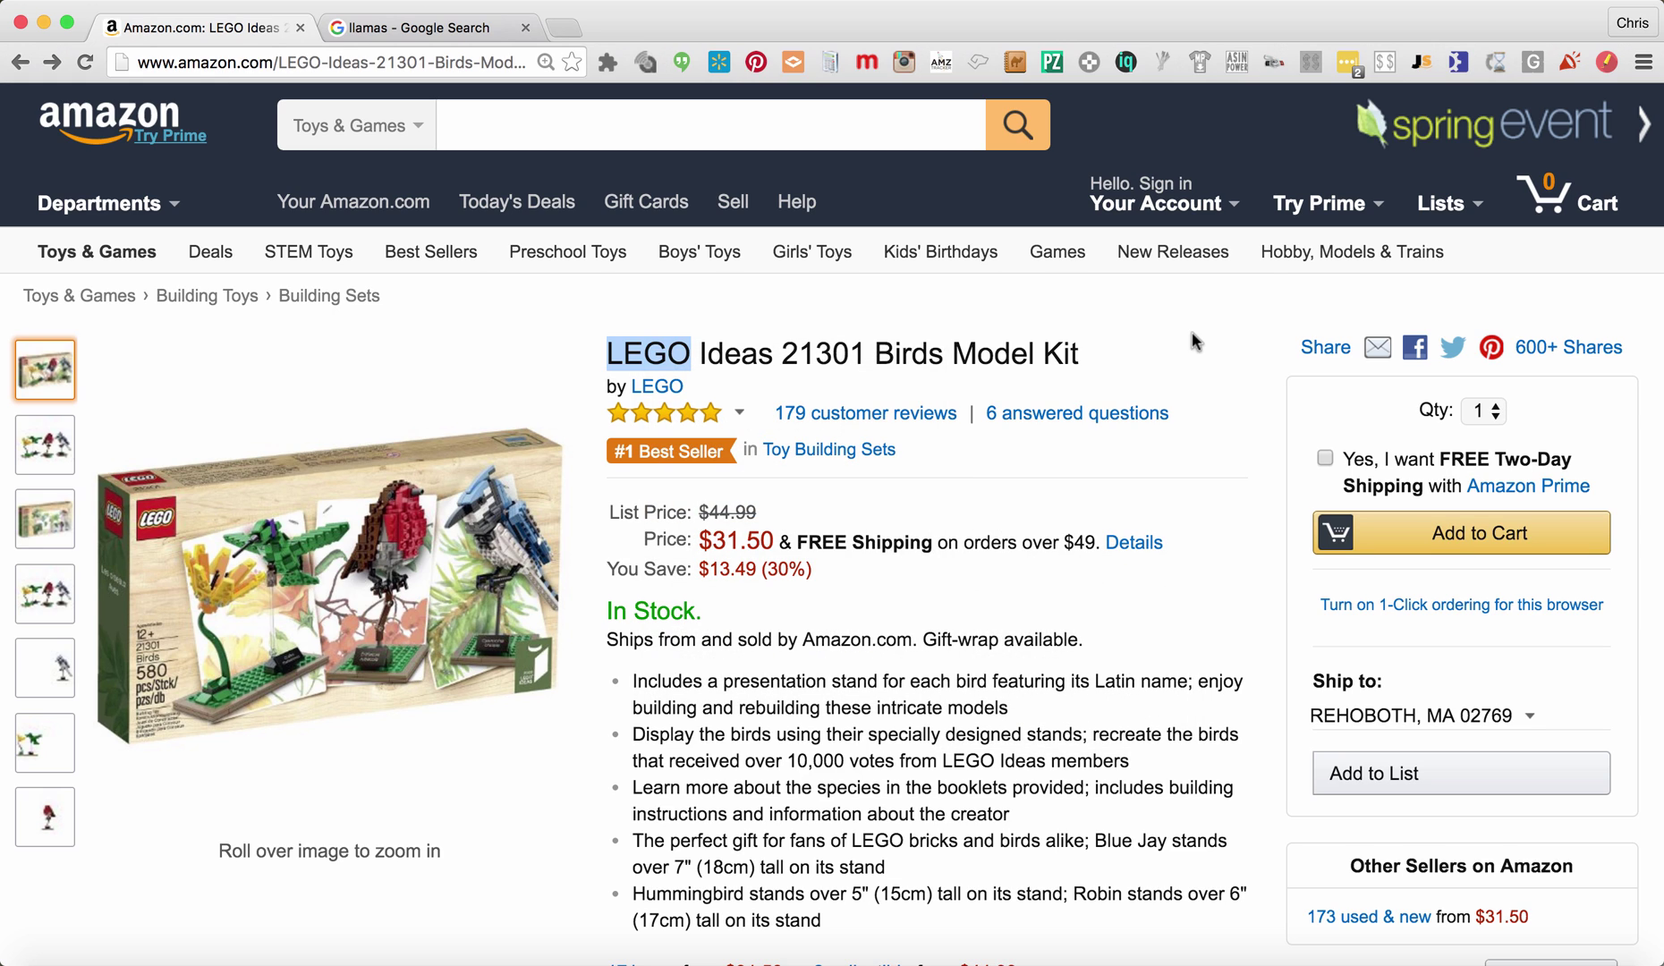
- Open the OAhighlight options page and drag the Amazon Calculator entry back to position 4
left_click(1607, 63)
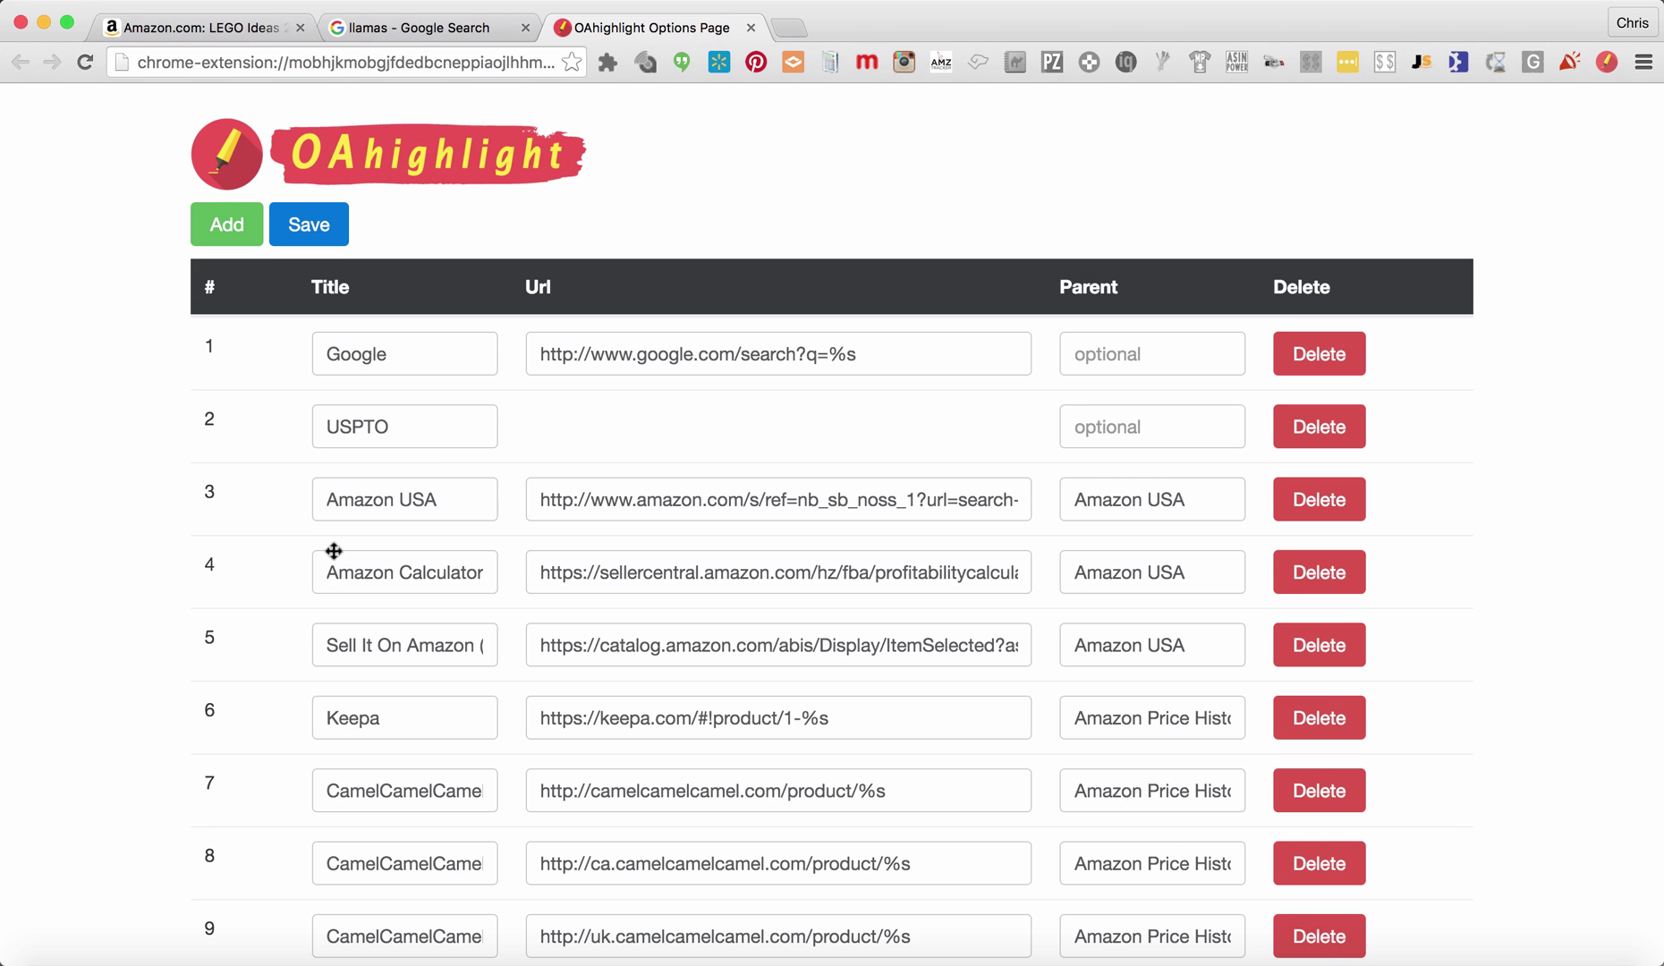
left_click_drag(264, 575, 255, 624)
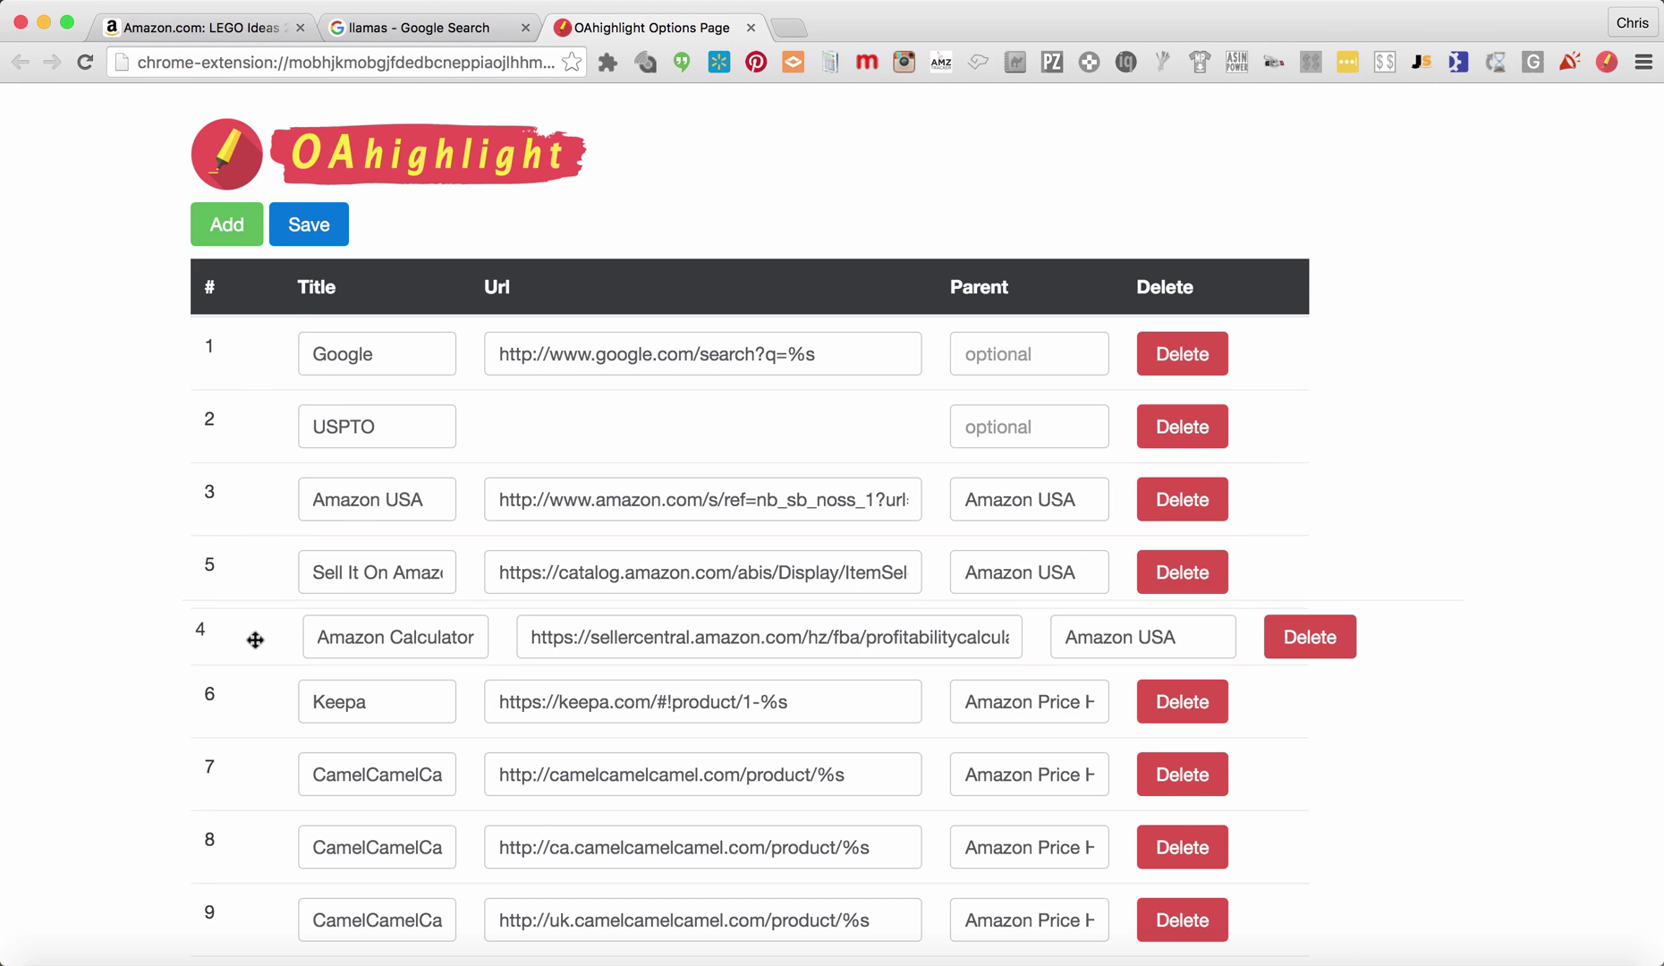
left_click_drag(255, 624, 260, 565)
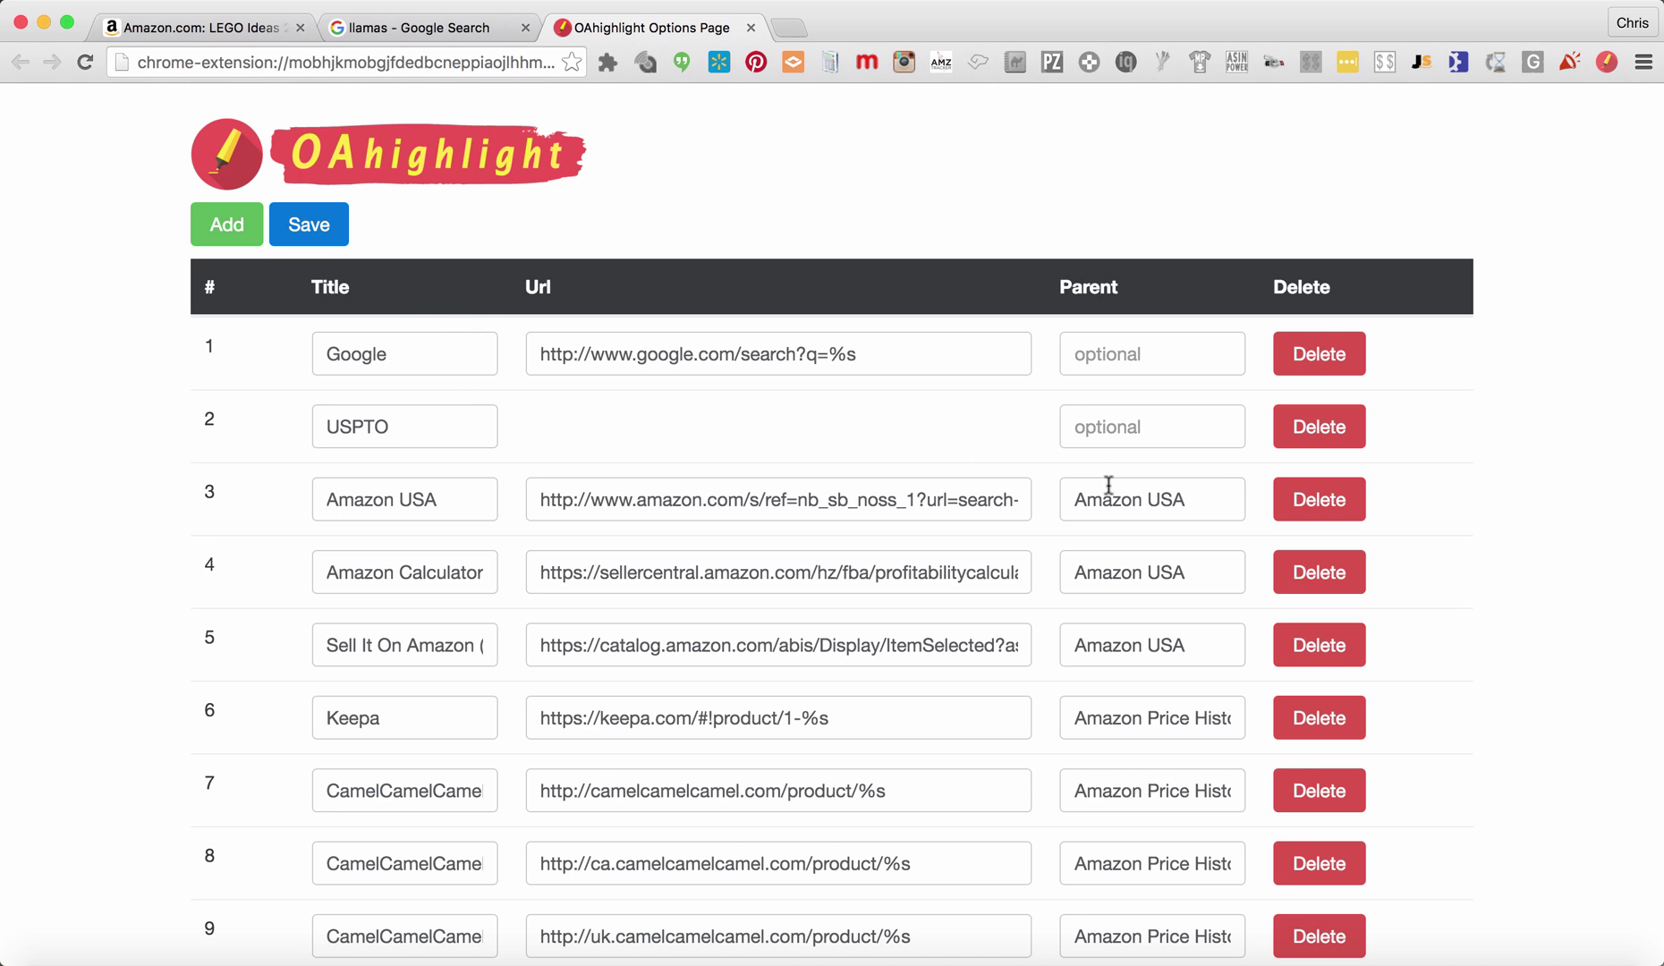
scroll(1108, 494, "down", 1)
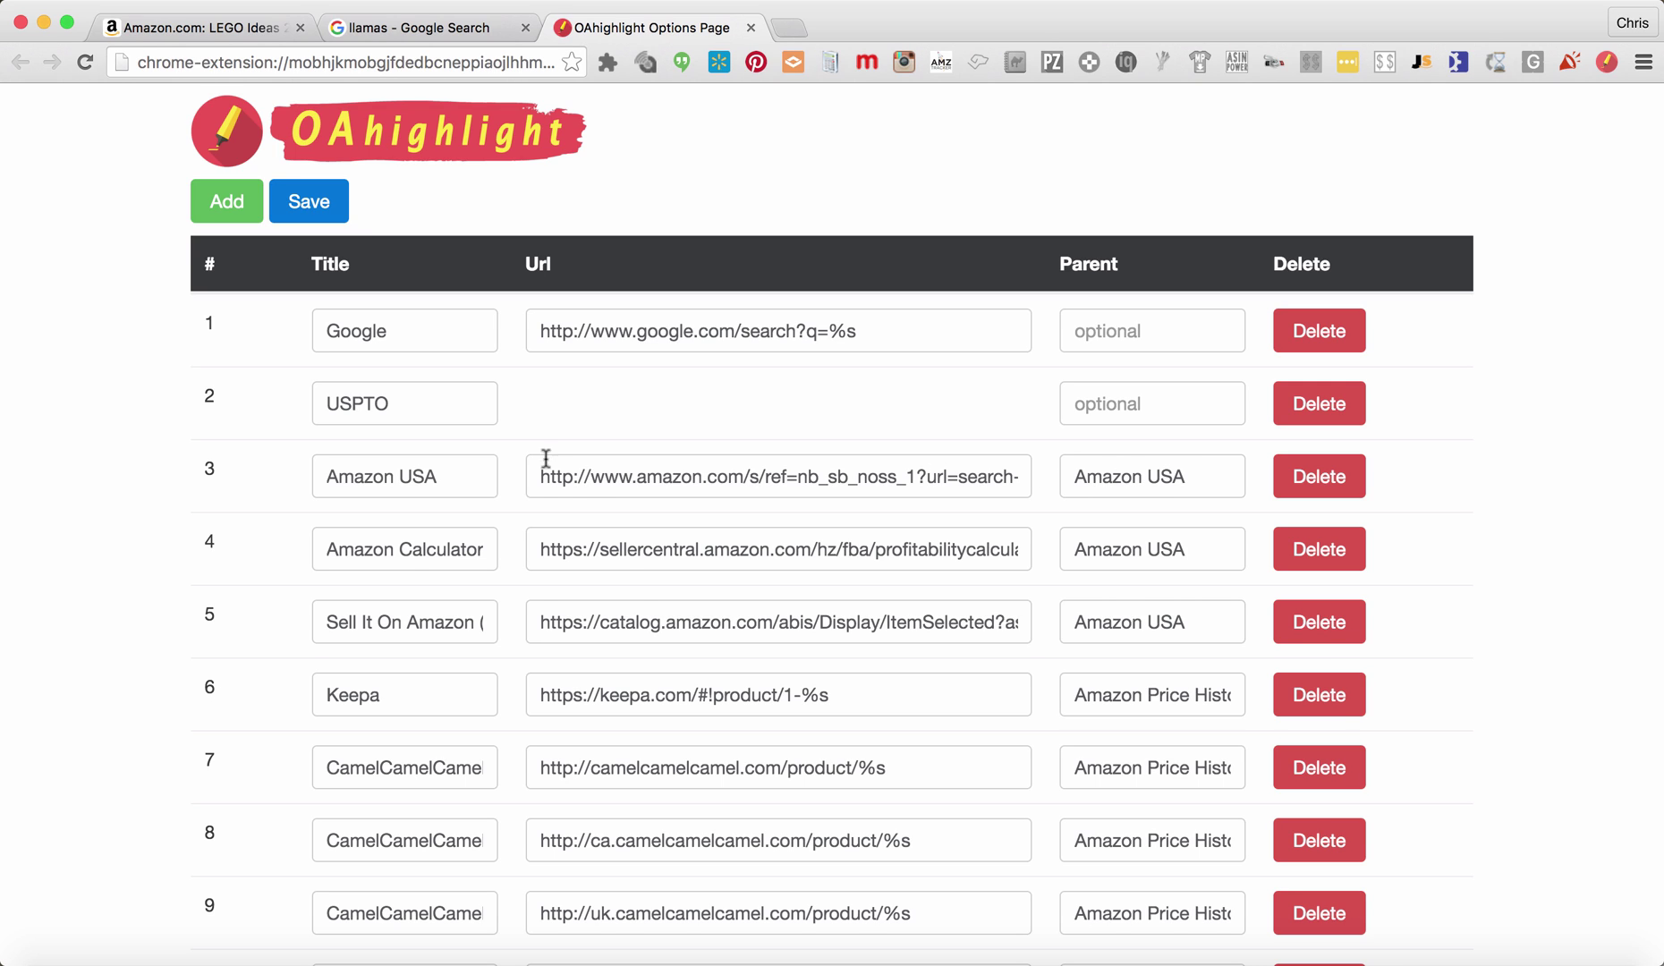
scroll(1093, 572, "down", 1)
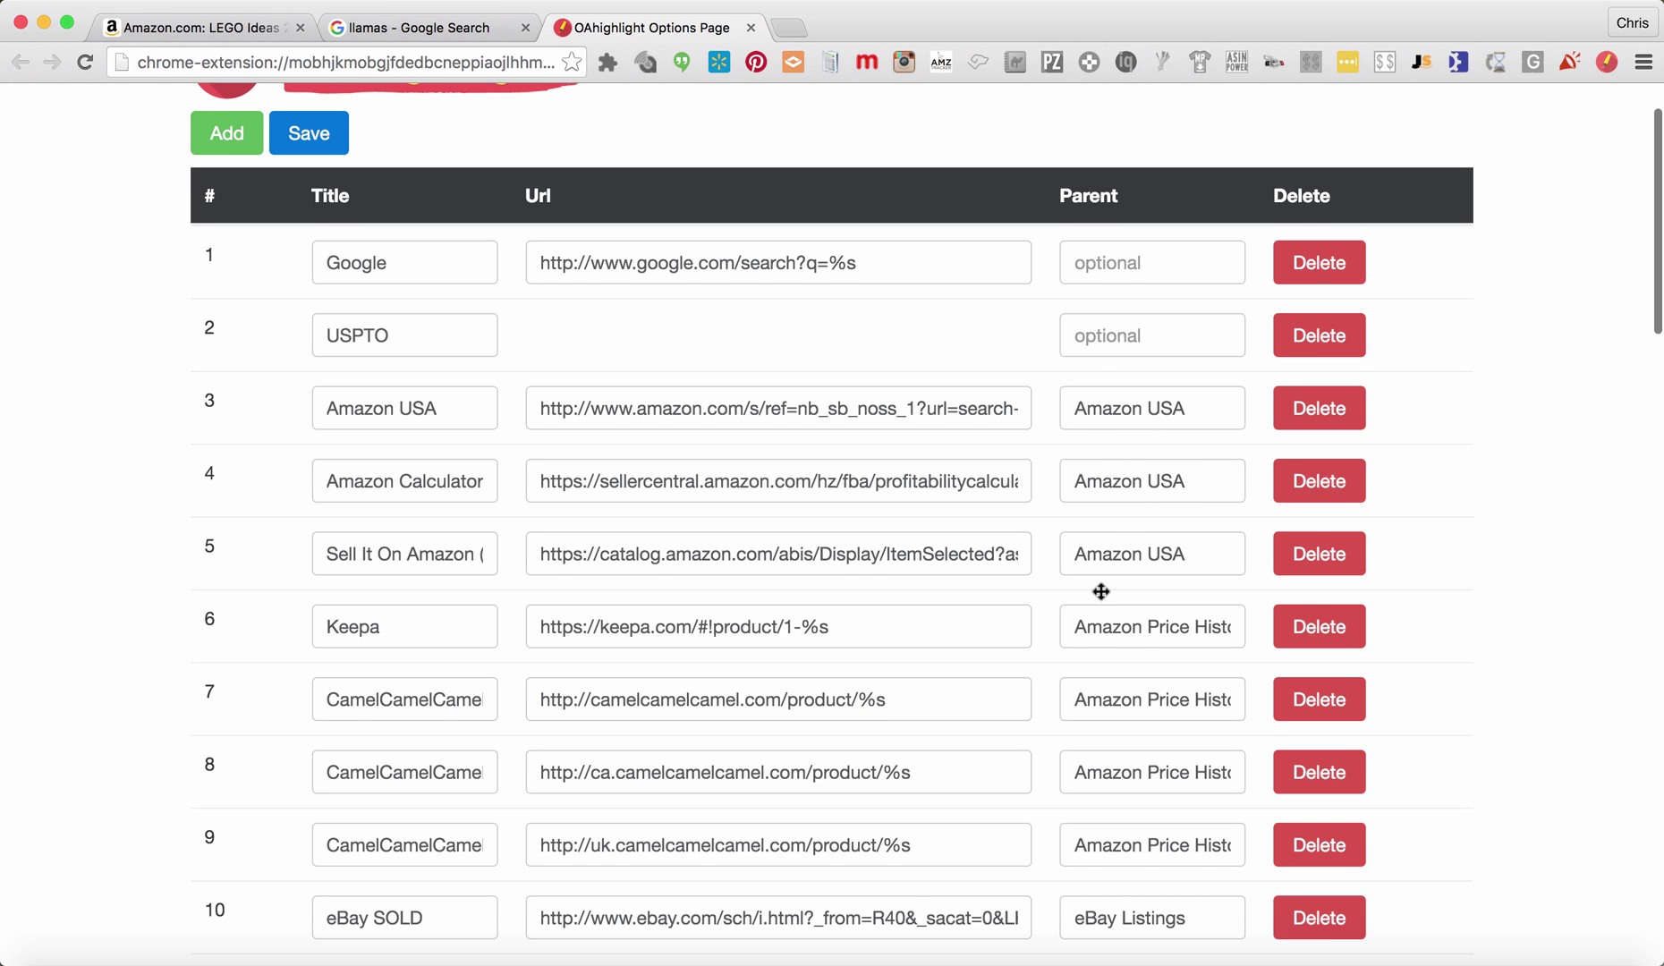
scroll(1102, 592, "down", 2)
scroll(1102, 592, "down", 2)
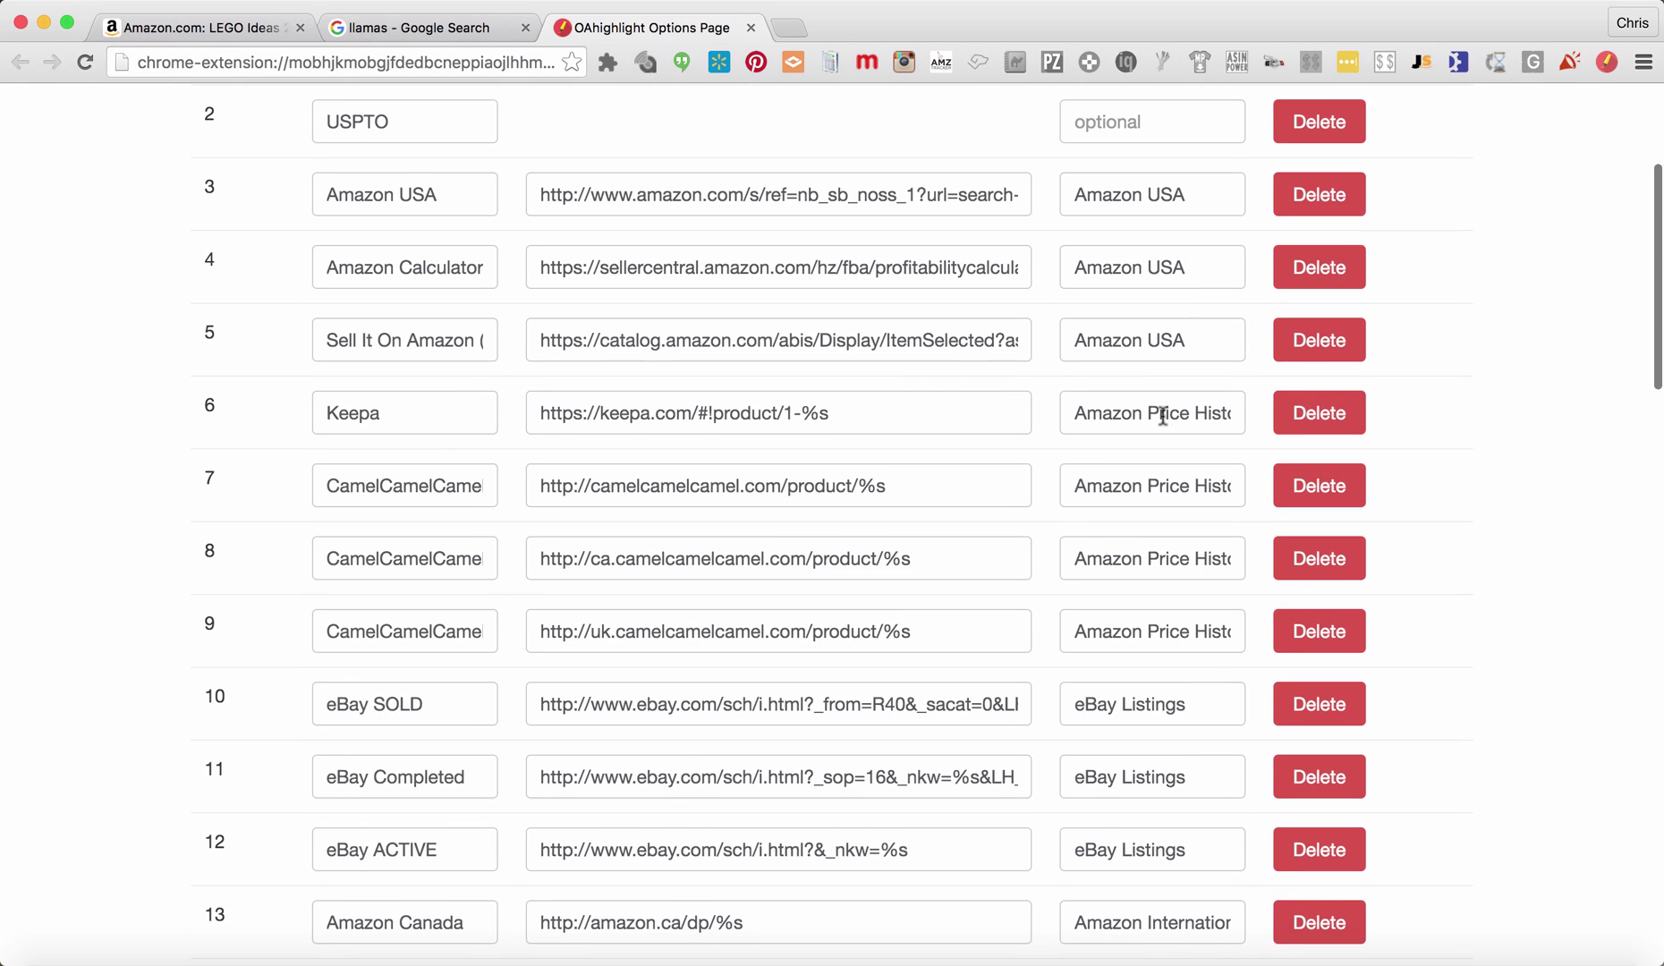
scroll(1148, 610, "down", 3)
scroll(1148, 610, "down", 1)
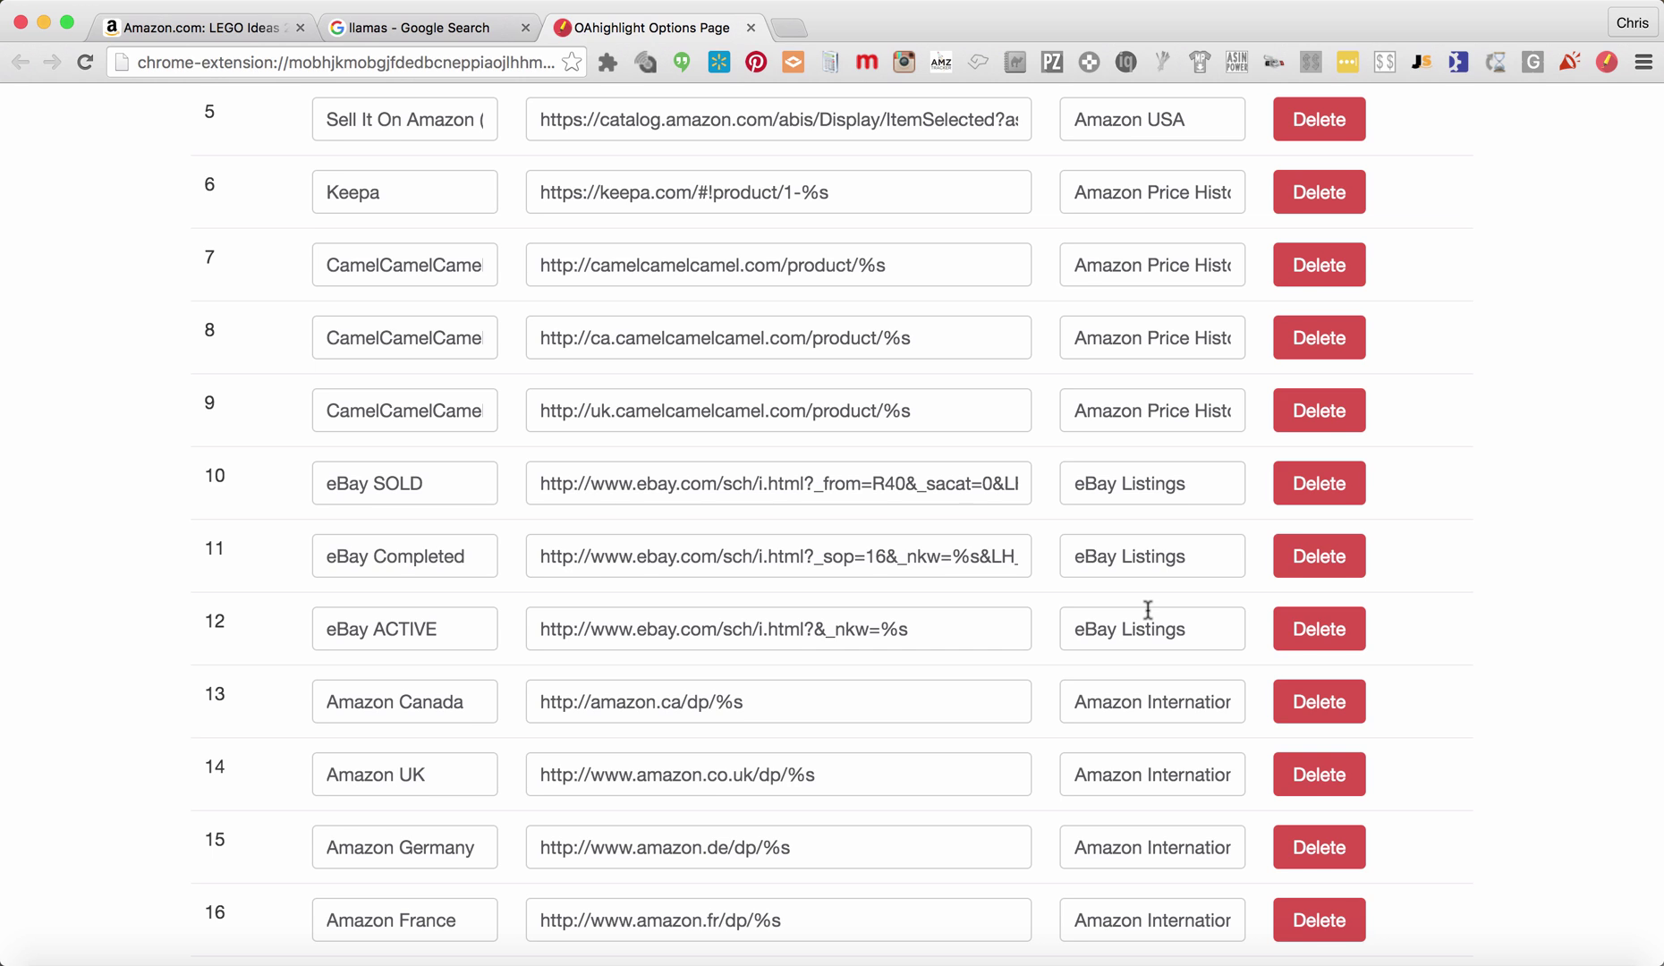
scroll(1148, 610, "down", 2)
scroll(1148, 611, "down", 1)
scroll(1148, 610, "up", 6)
scroll(1148, 610, "up", 5)
scroll(1148, 610, "down", 10)
scroll(1148, 610, "up", 10)
scroll(1148, 611, "down", 1)
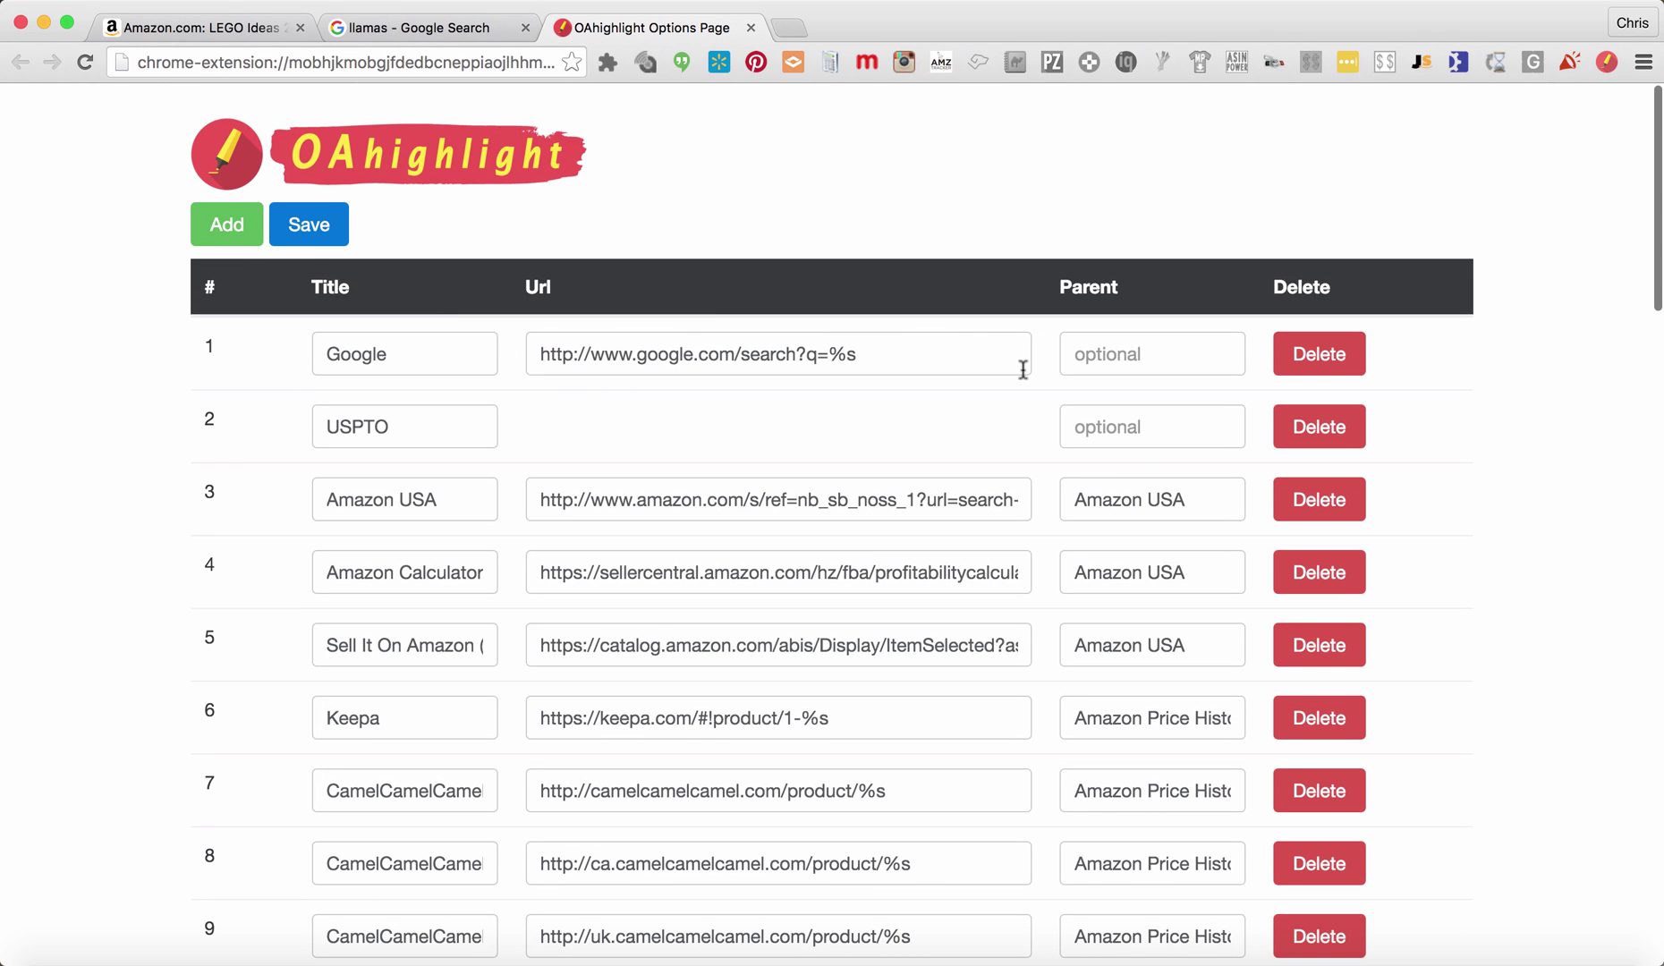
scroll(752, 449, "down", 10)
scroll(752, 449, "down", 5)
scroll(752, 449, "down", 10)
scroll(752, 449, "down", 2)
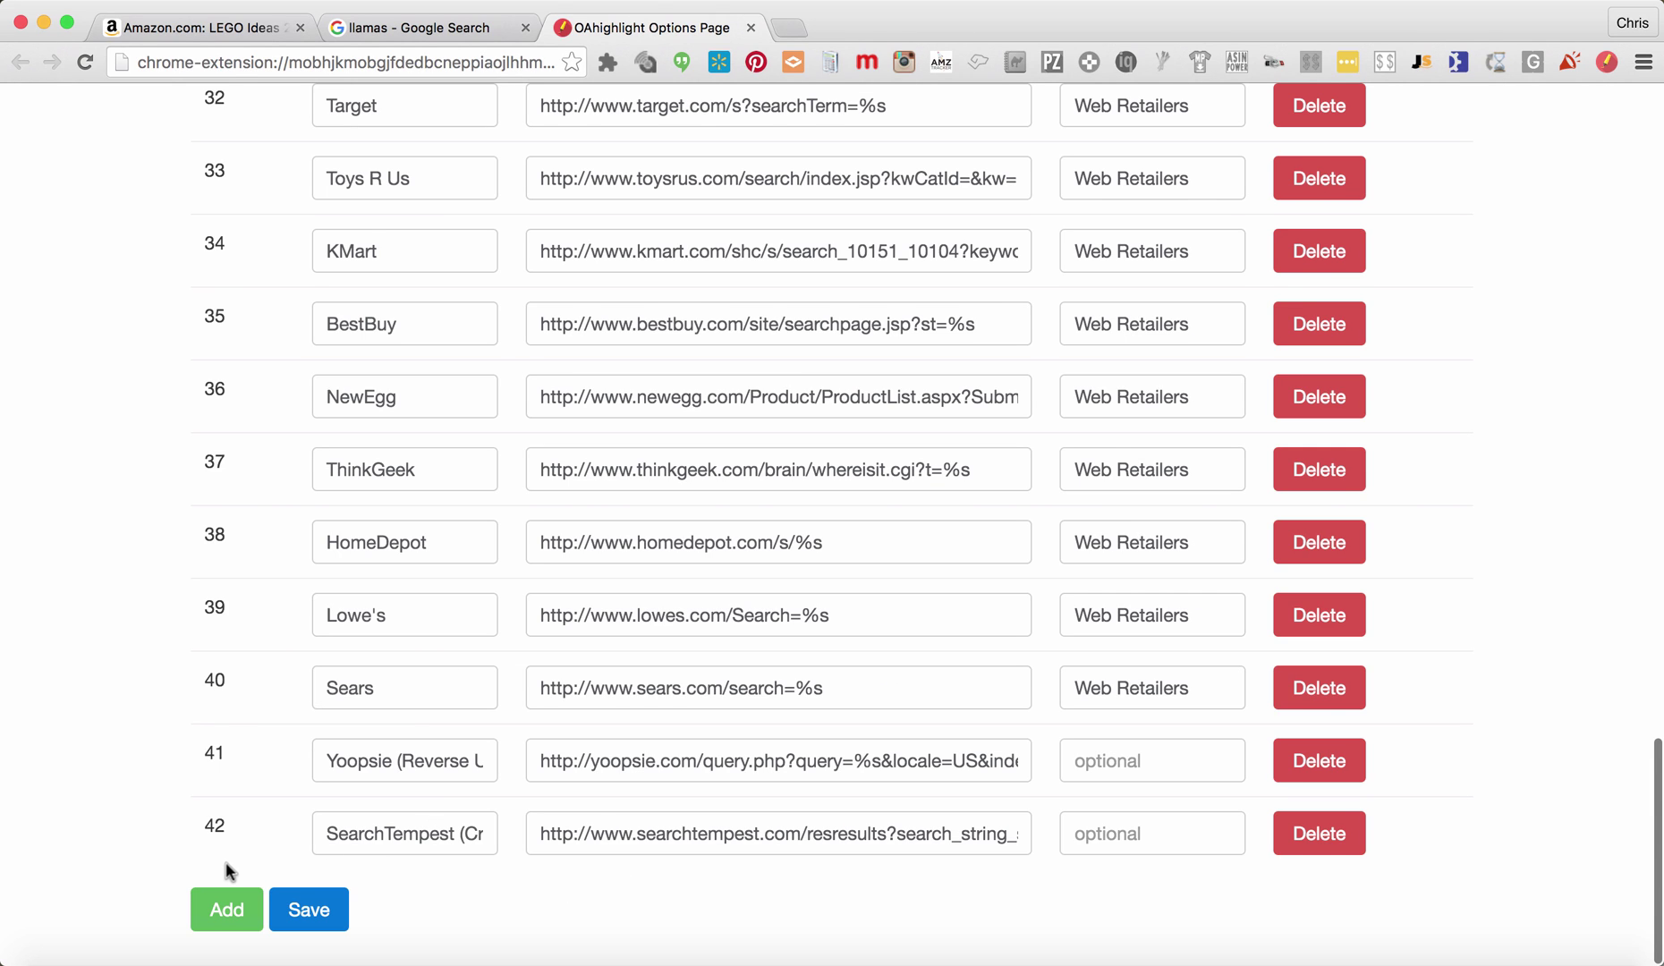
- Add entry 43 titled 'Google', then select the address of the llamas Google results
left_click(221, 909)
scroll(416, 759, "down", 1)
left_click(382, 830)
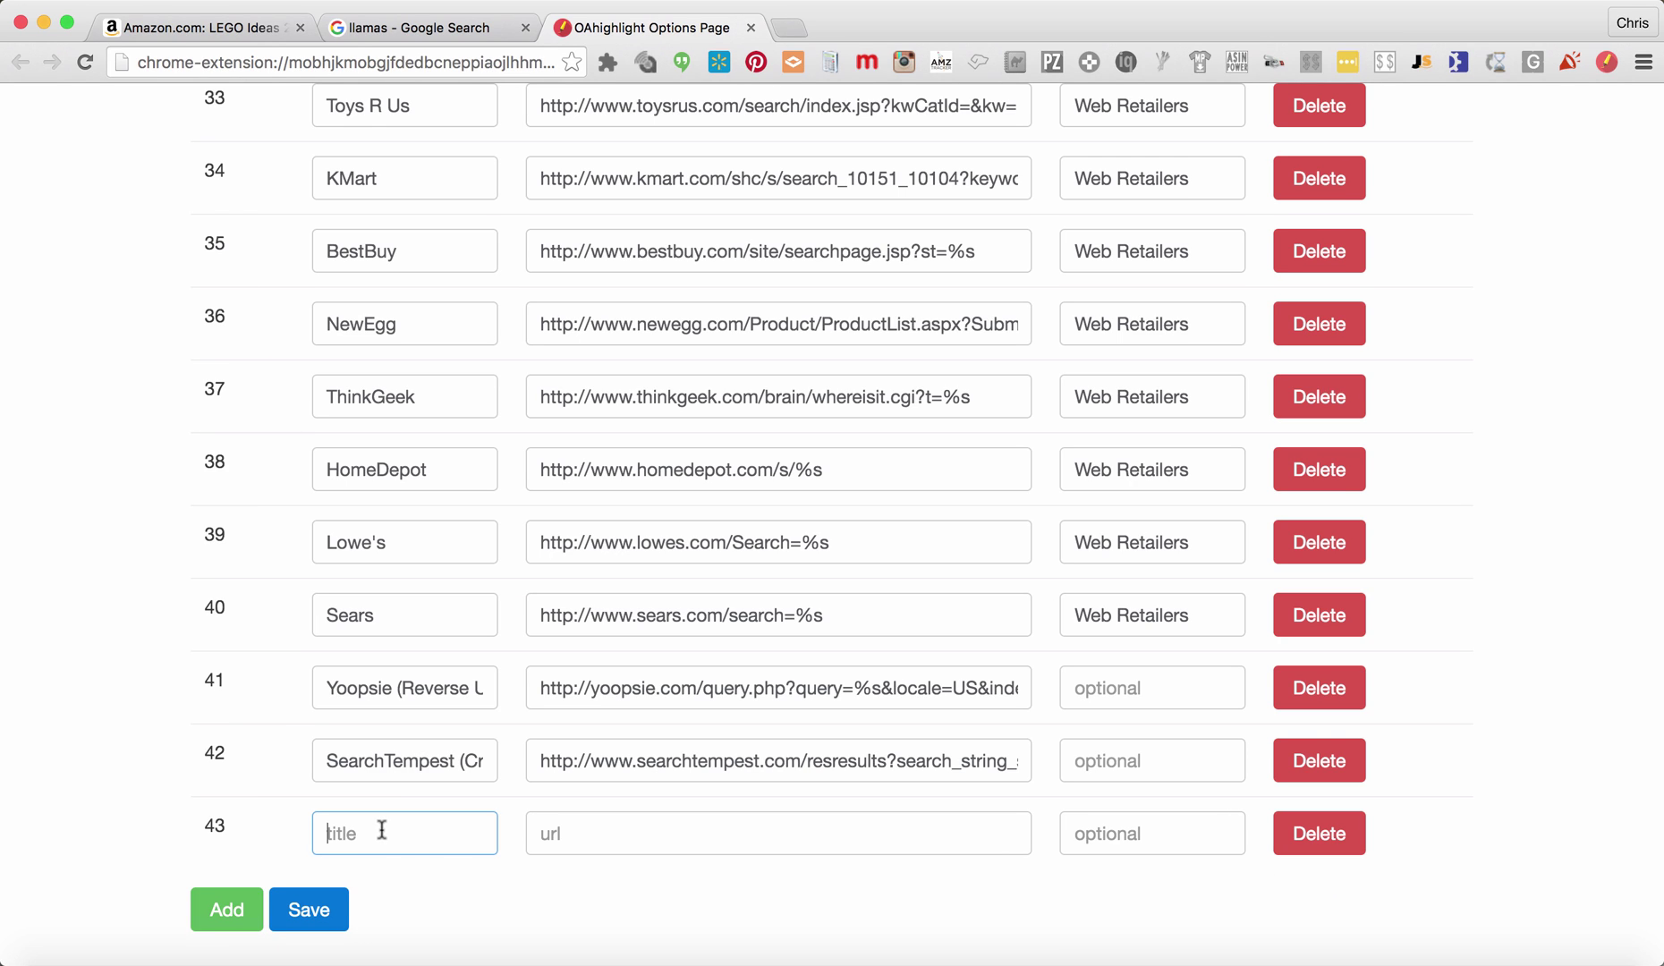
type("Google")
left_click(379, 27)
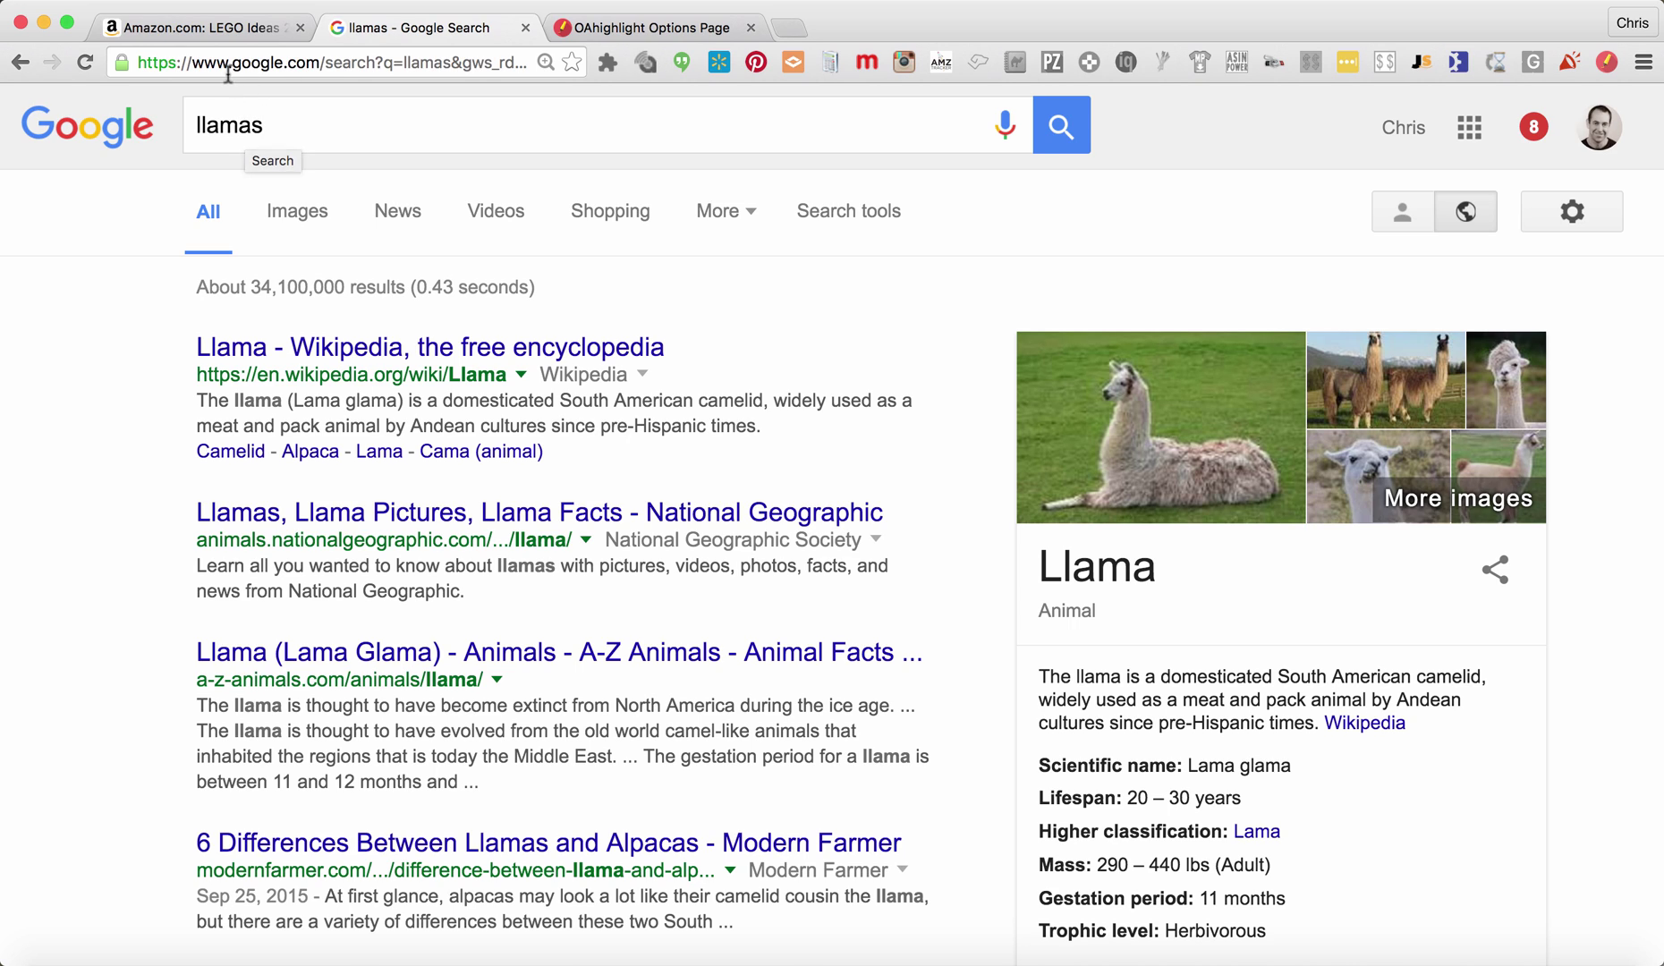
left_click(325, 65)
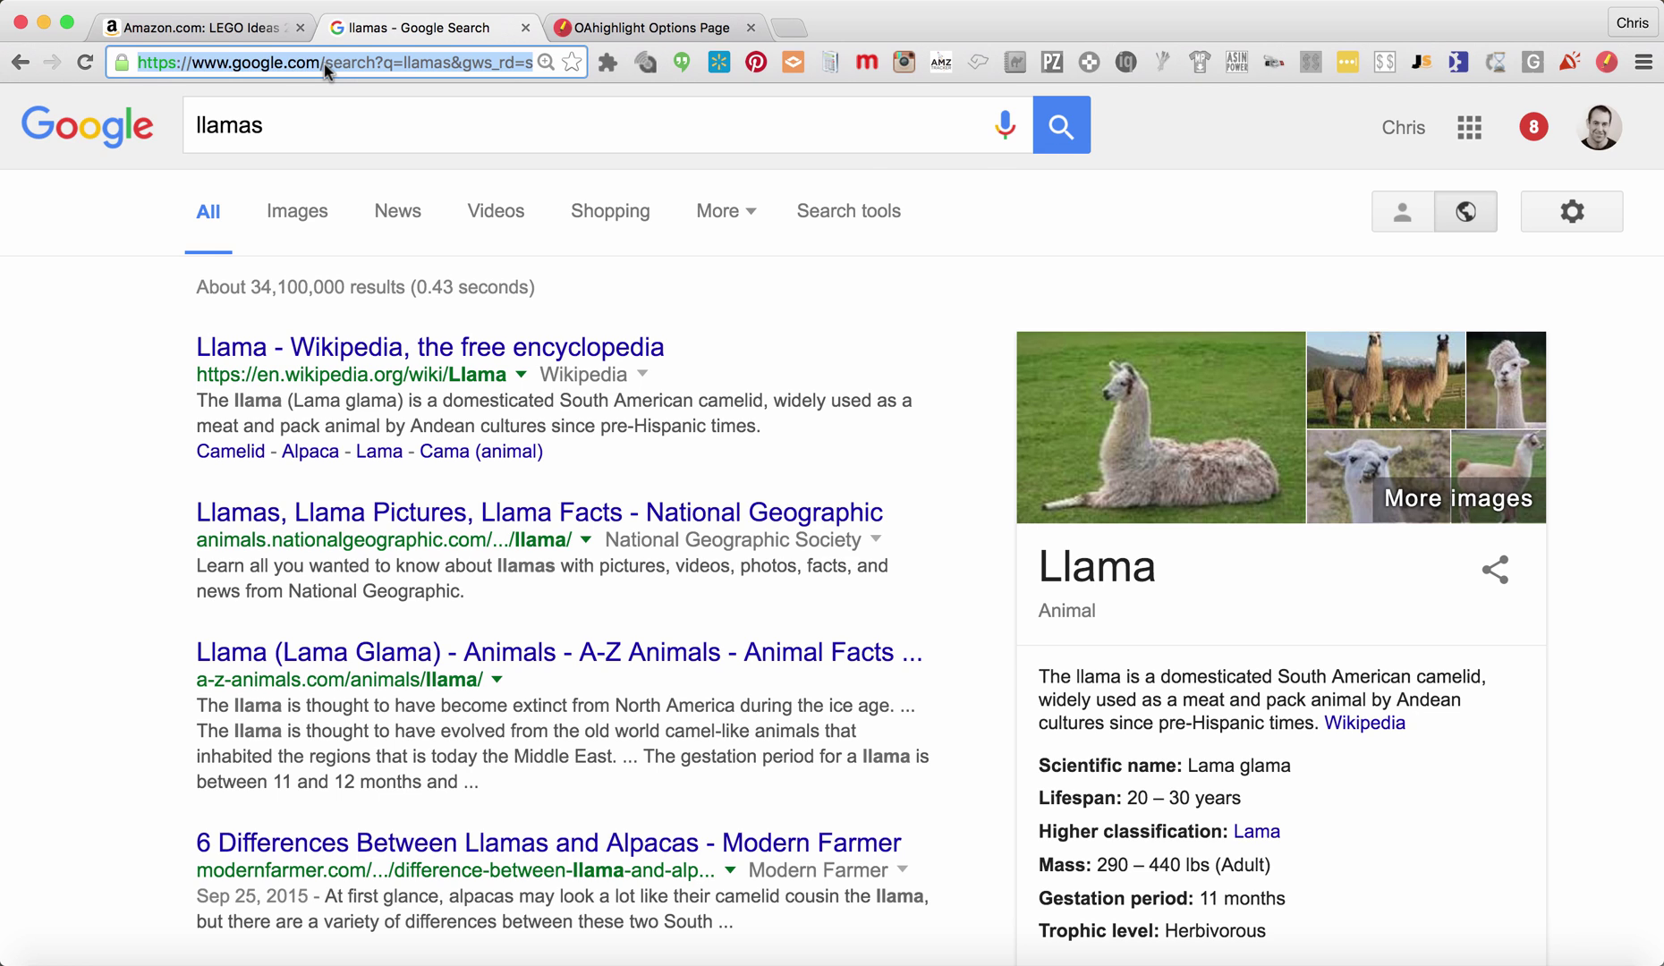
- Paste the Google address into entry 43's URL, replacing llamas with %s and removing &gws_rd=ssl#
left_click(573, 27)
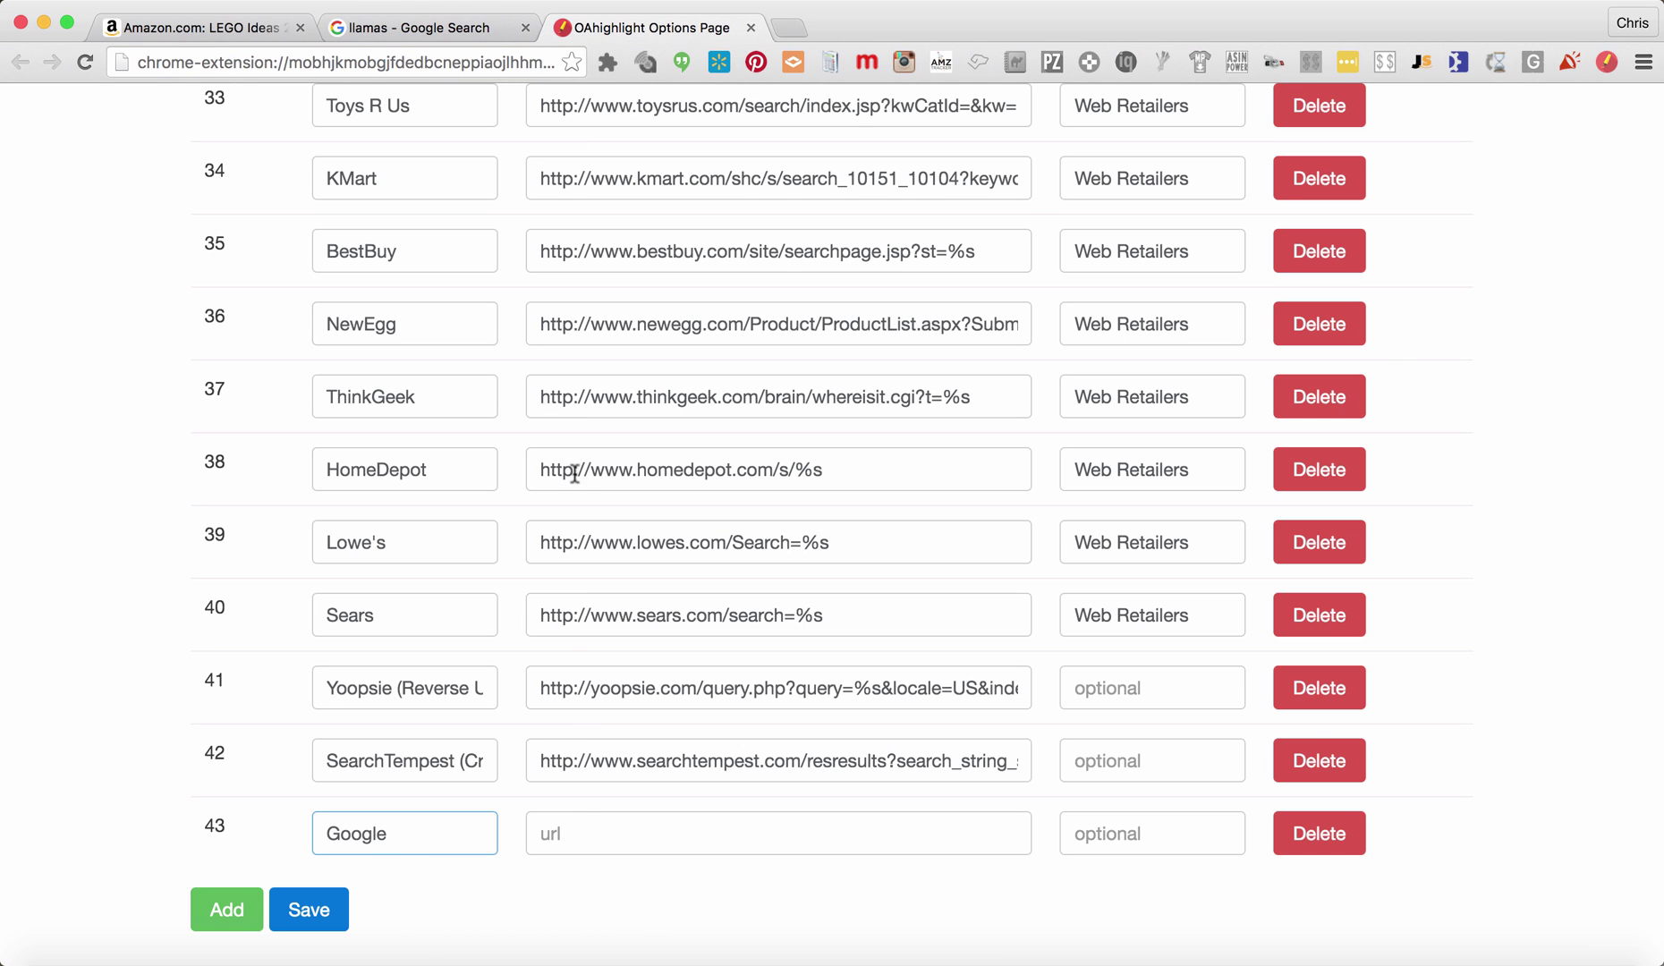
left_click(566, 832)
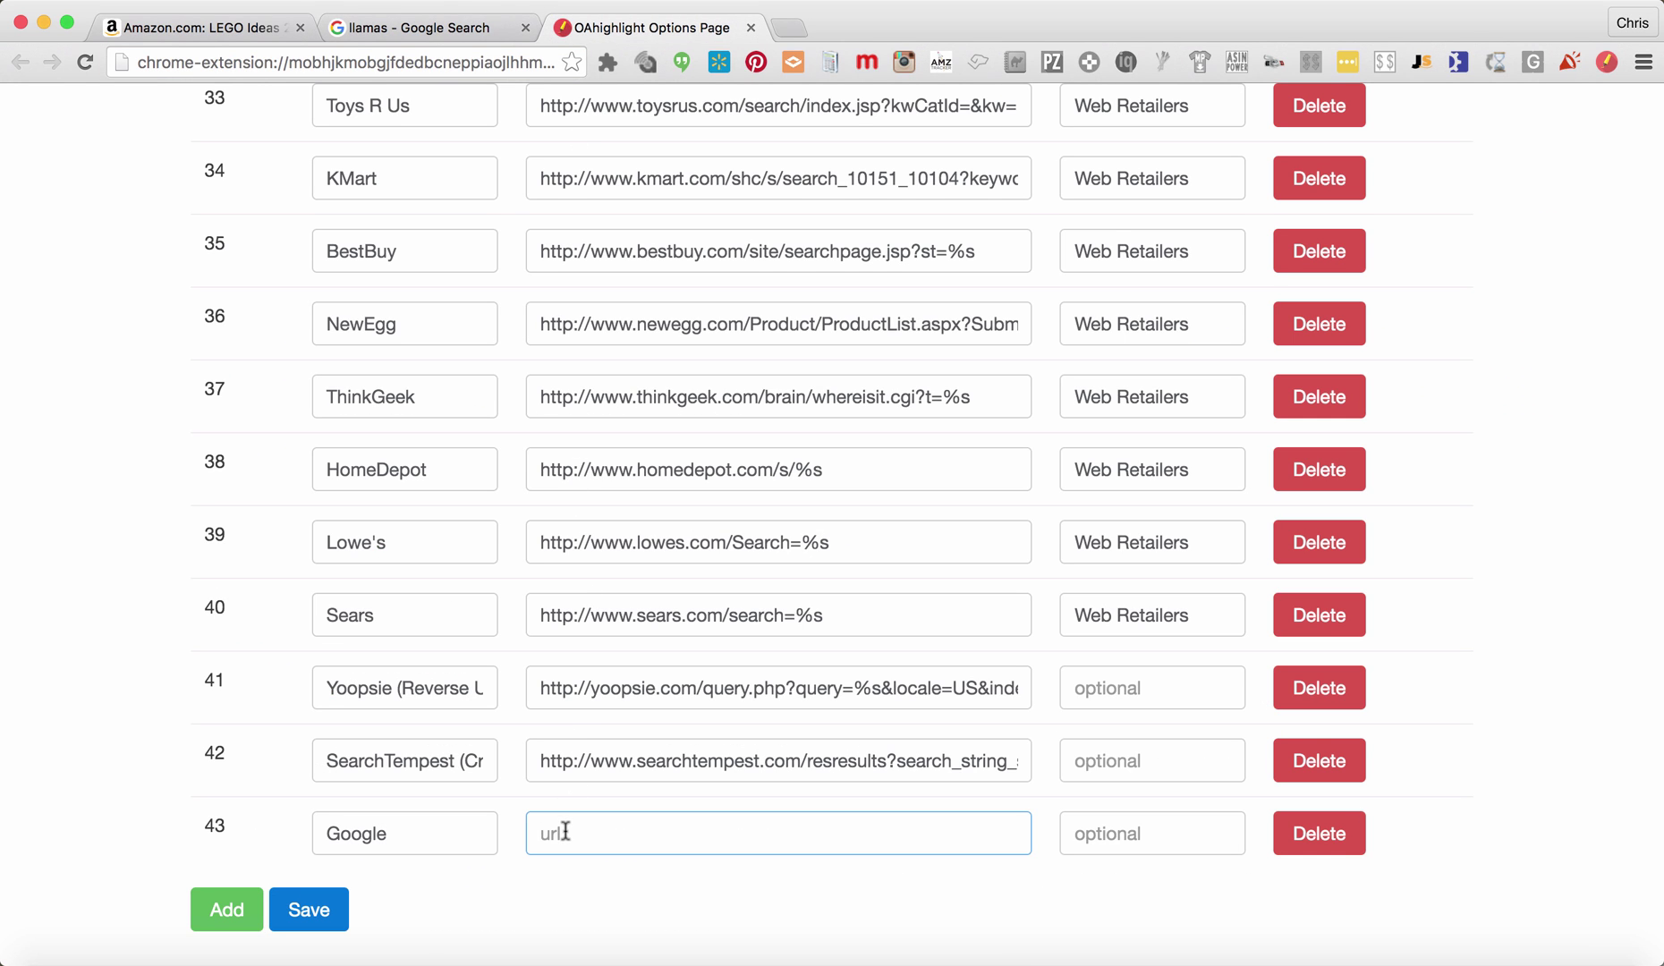
type("https://www.google.com/search?q=llamas&gws_rd=ssl#")
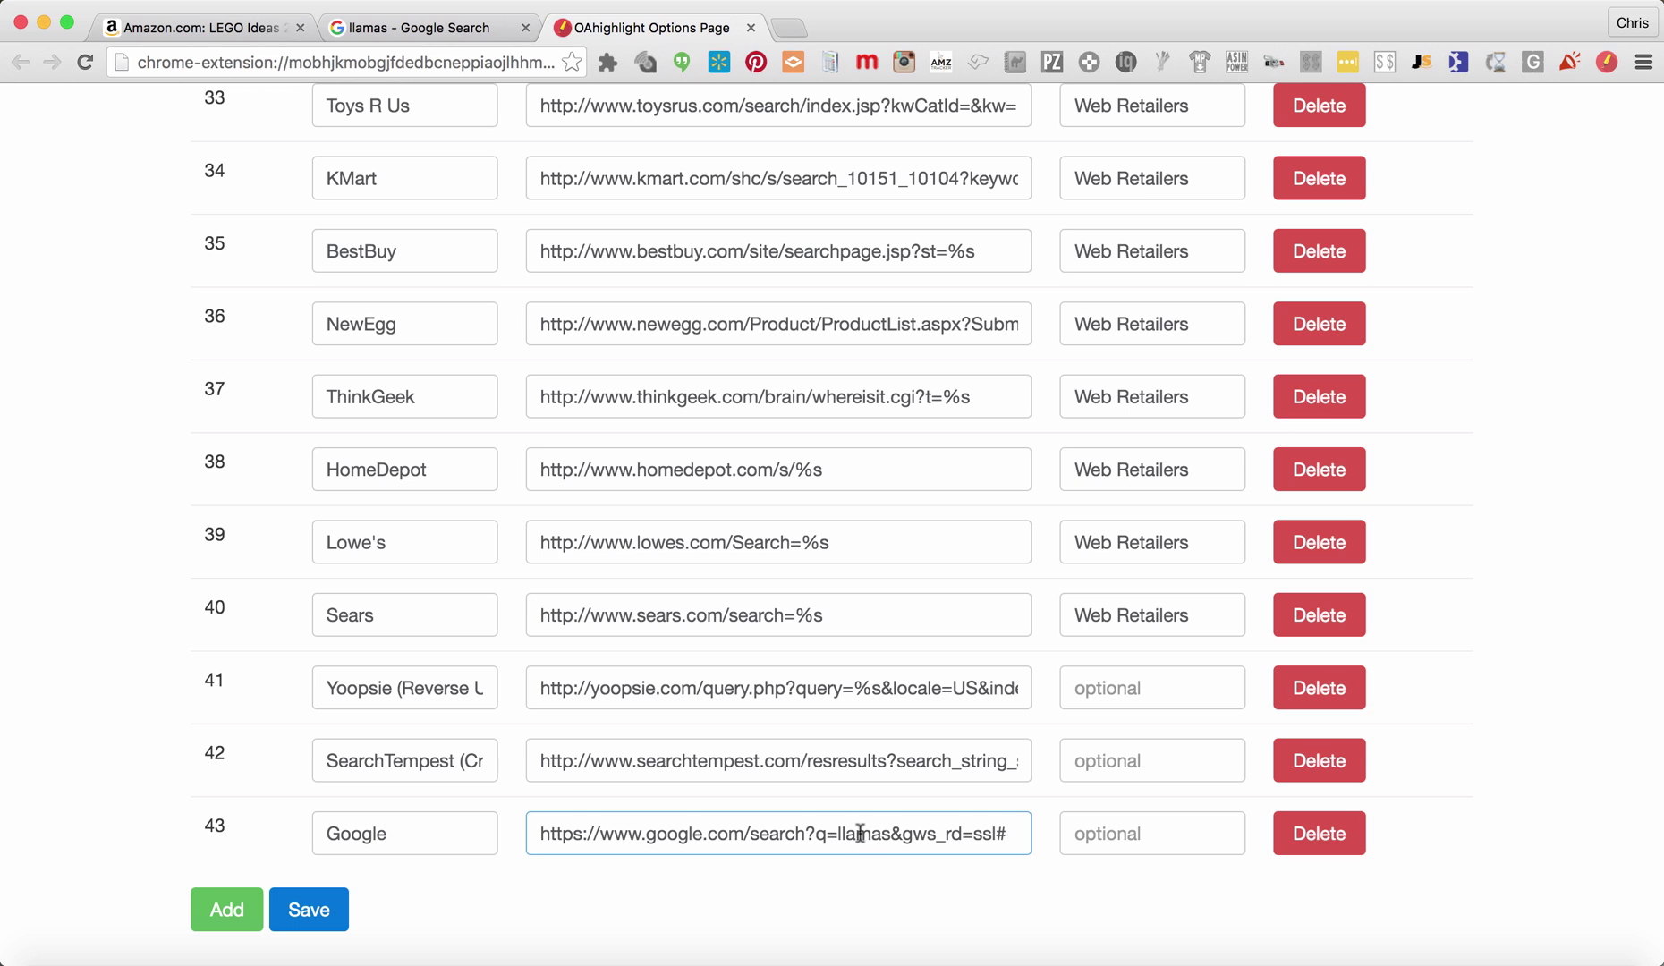
double_click(860, 834)
type("%")
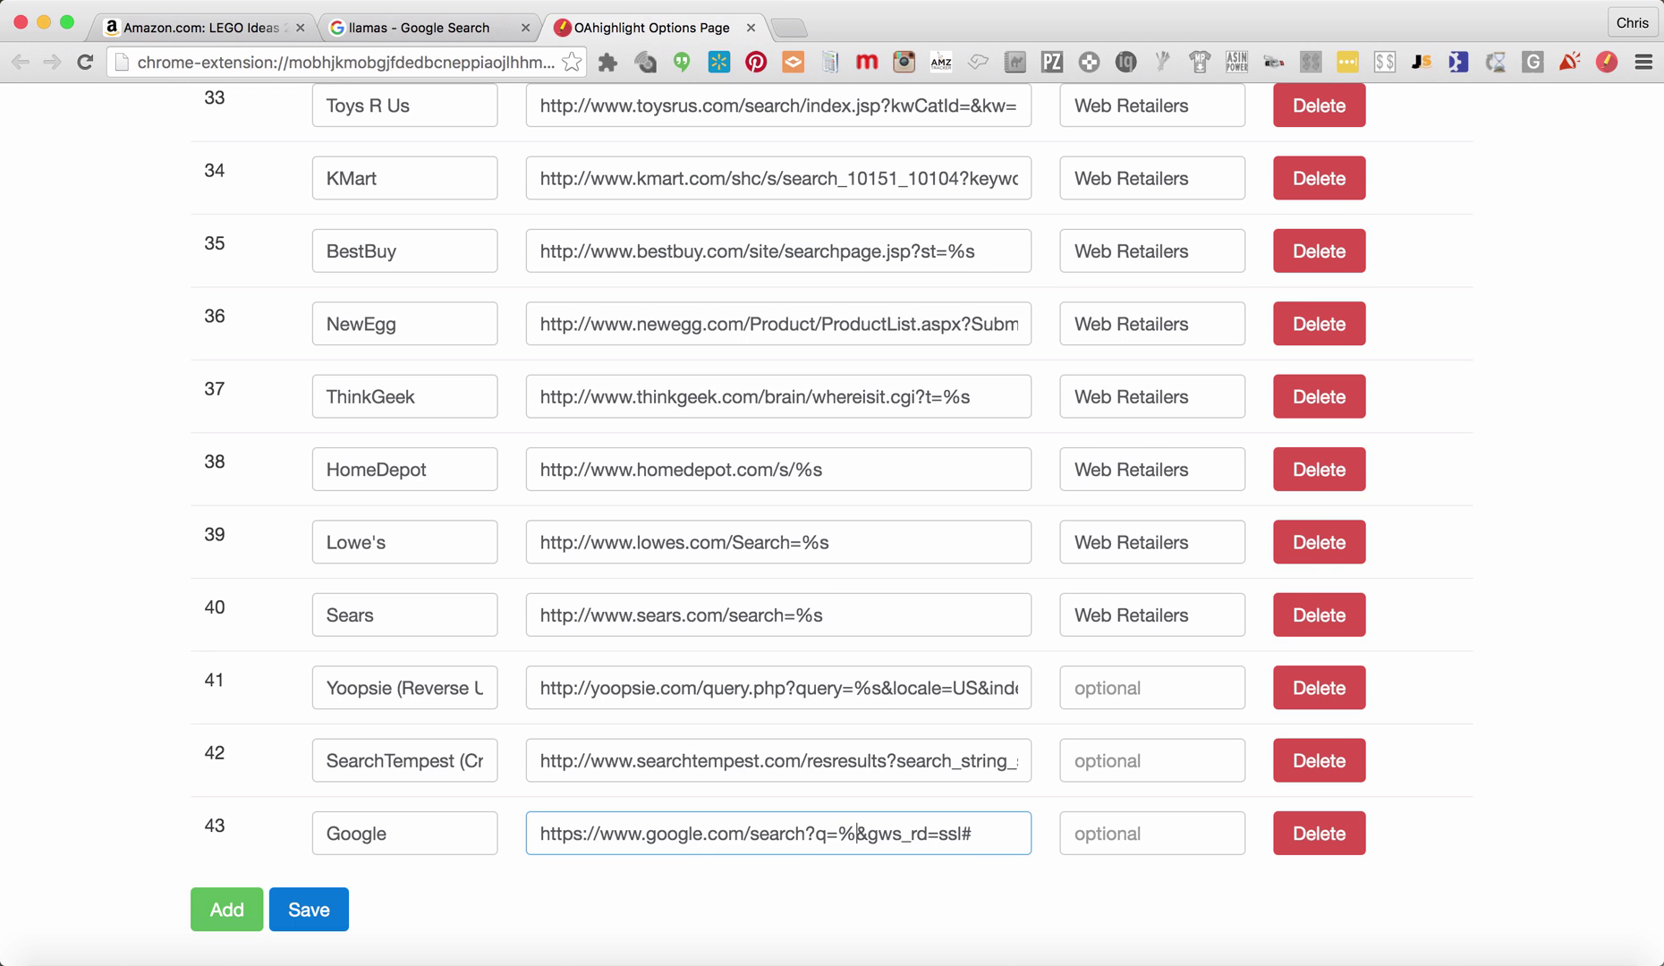
type("s")
left_click_drag(867, 834, 992, 835)
key("BackSpace")
left_click(439, 26)
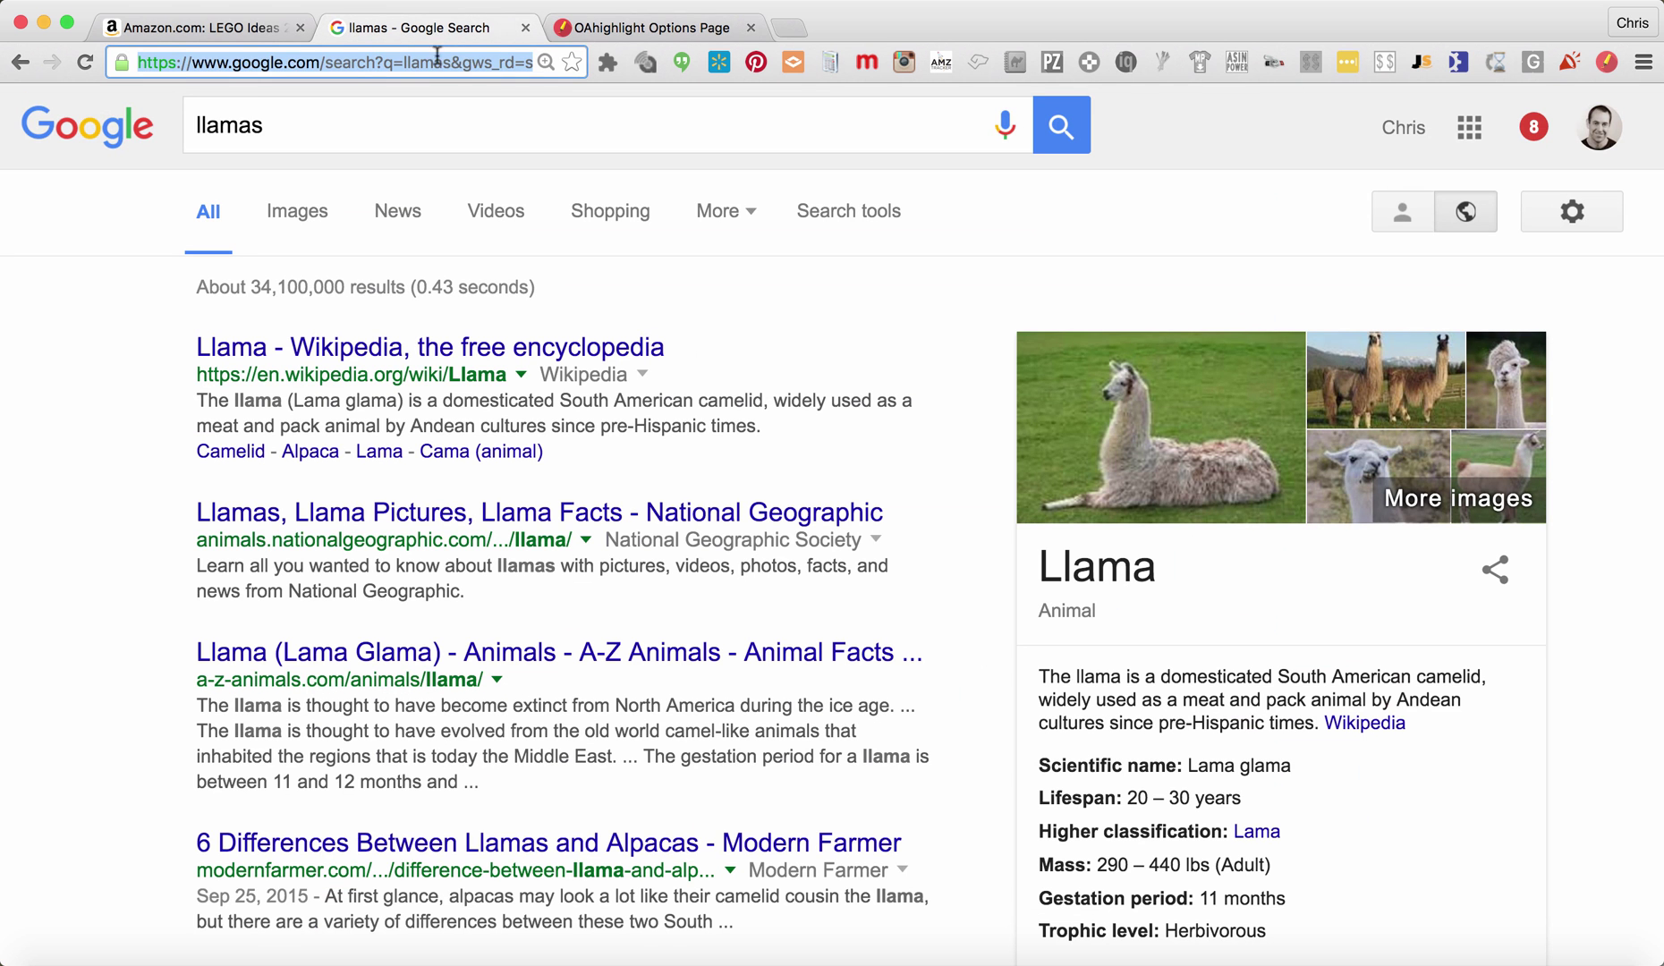
left_click(454, 62)
left_click_drag(454, 63, 534, 62)
key("BackSpace")
key("Return")
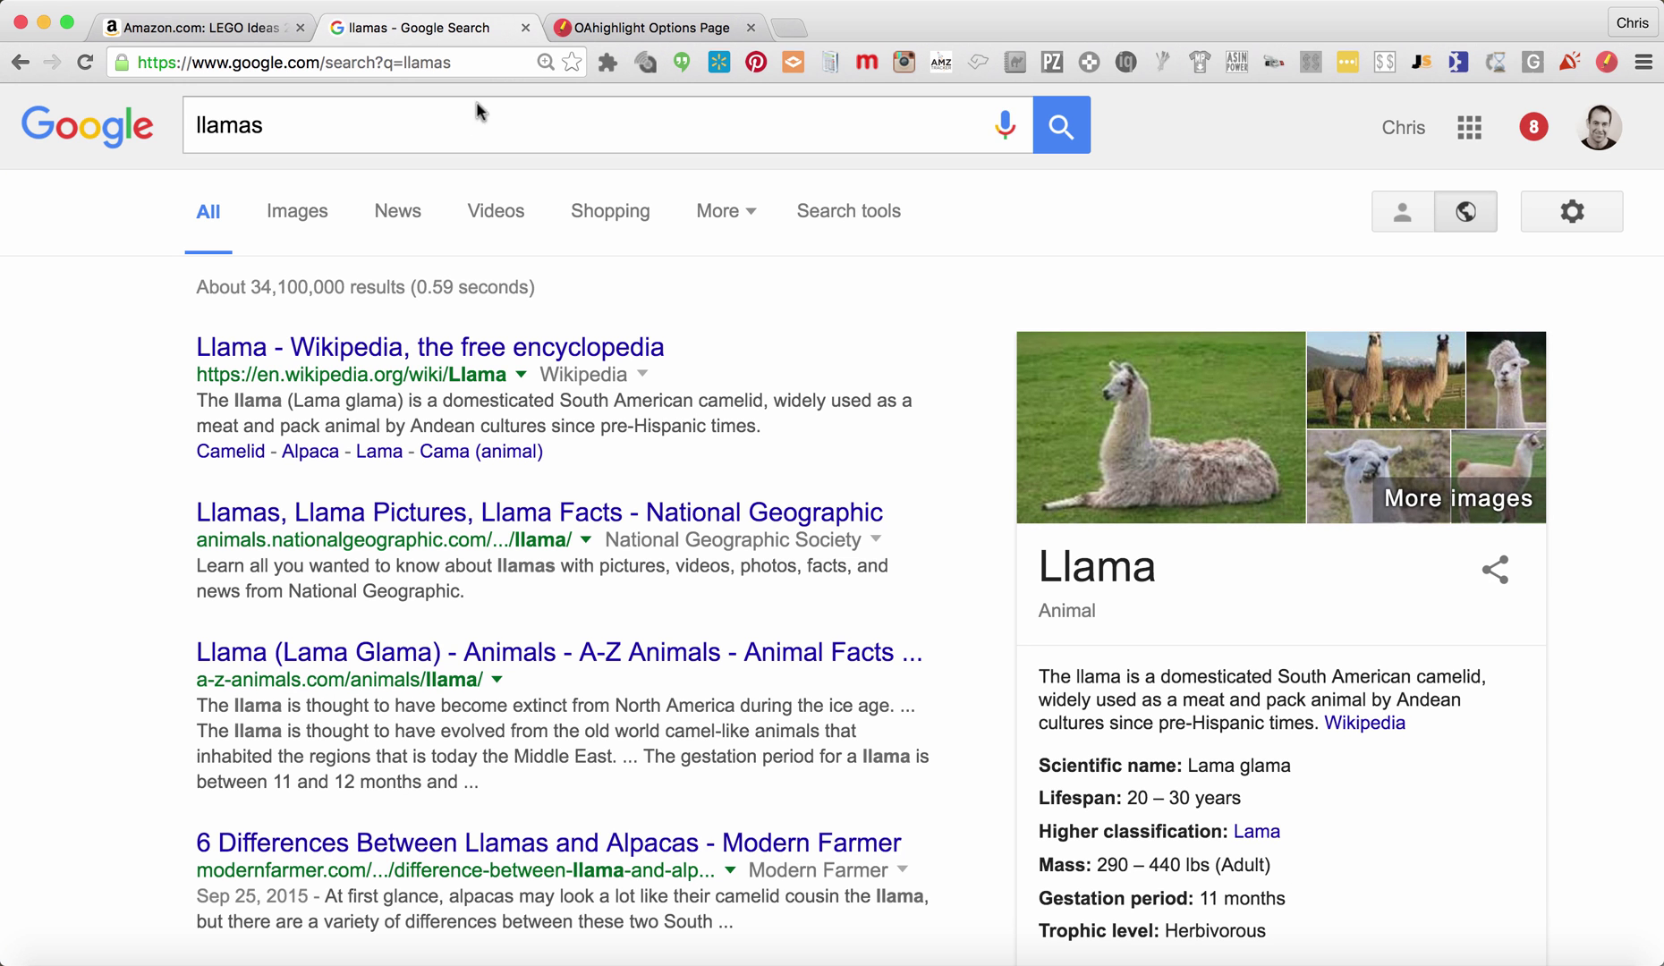
- Go back to the OAhighlight options page showing entry 43 'Google' and its %s URL
left_click(562, 27)
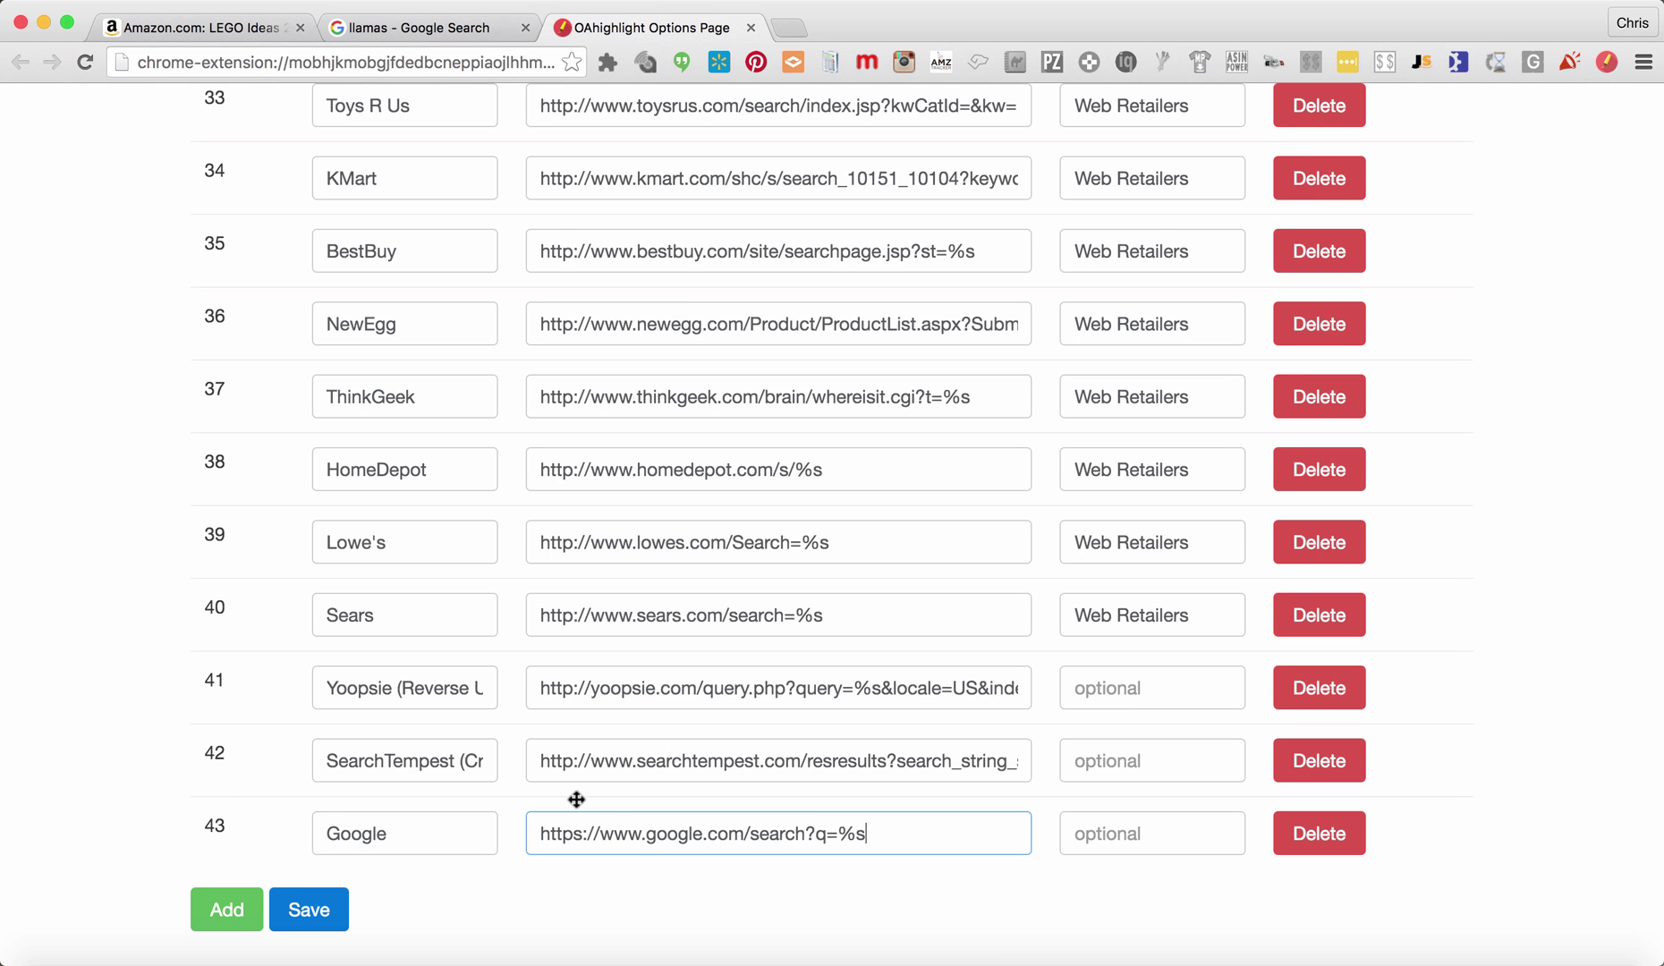